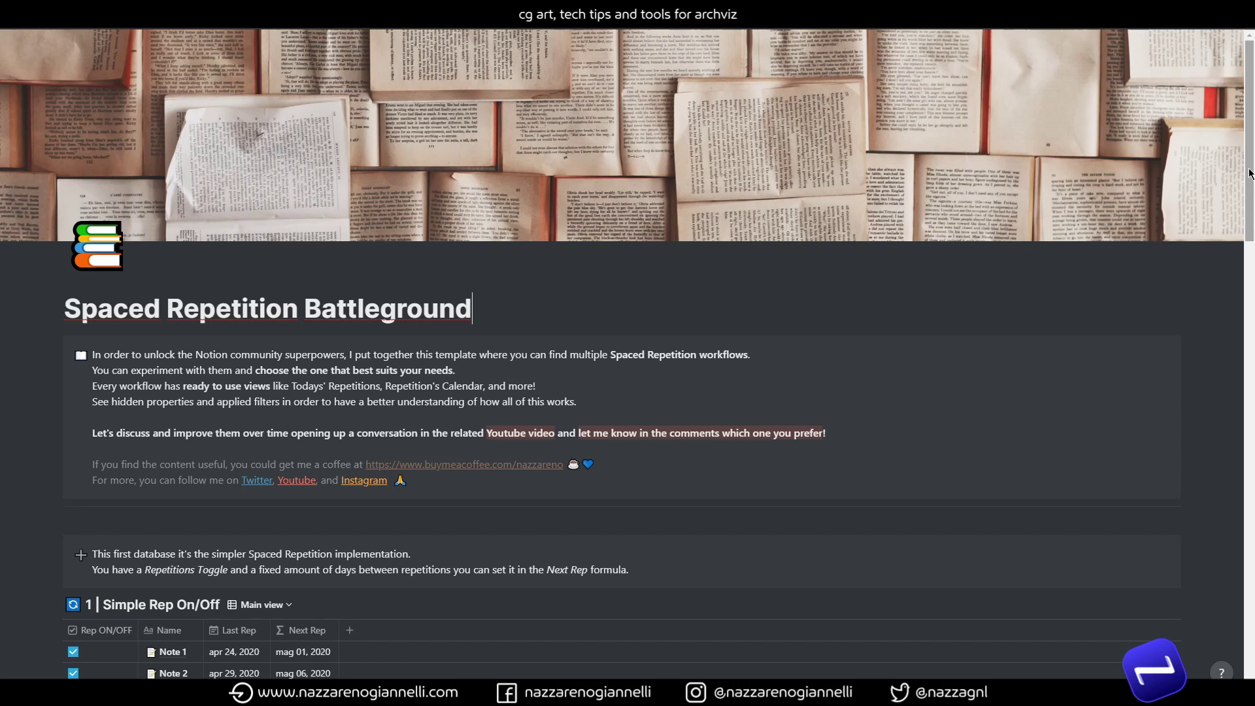
Toggle Note 1's repetition off and back on, then review its Next Rep formula.
middle_click(1212, 351)
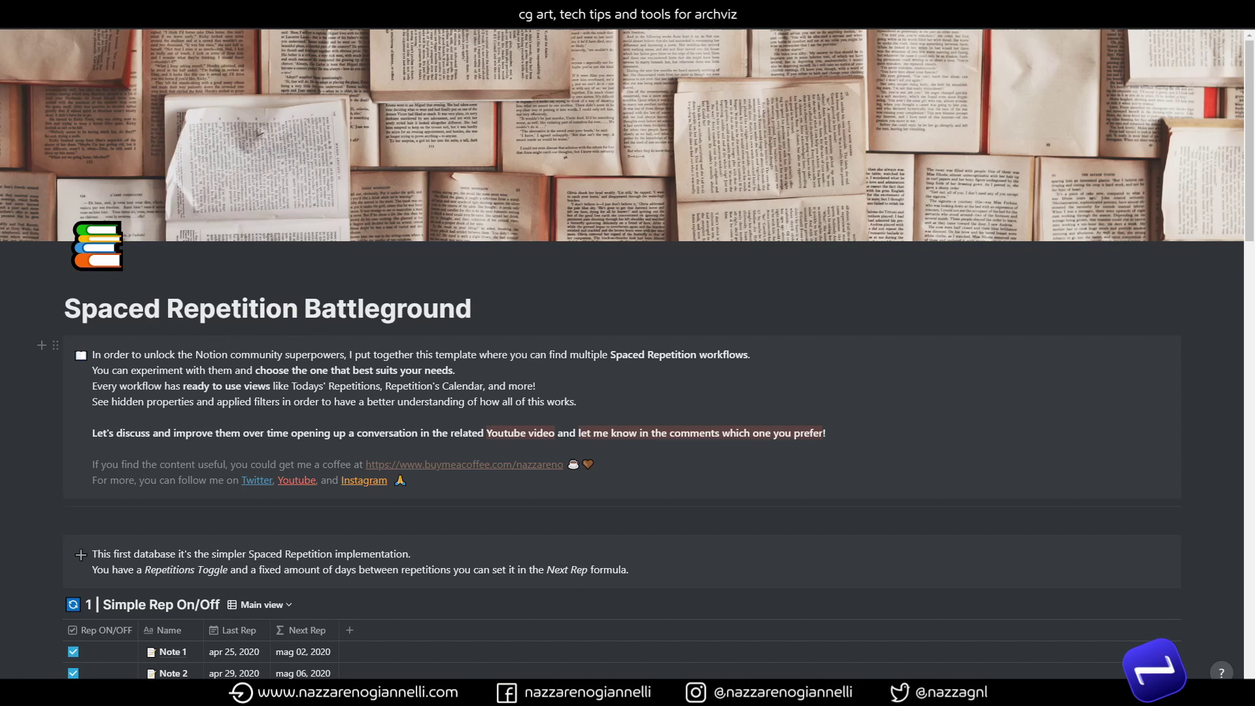
scroll(627, 353, down, 2)
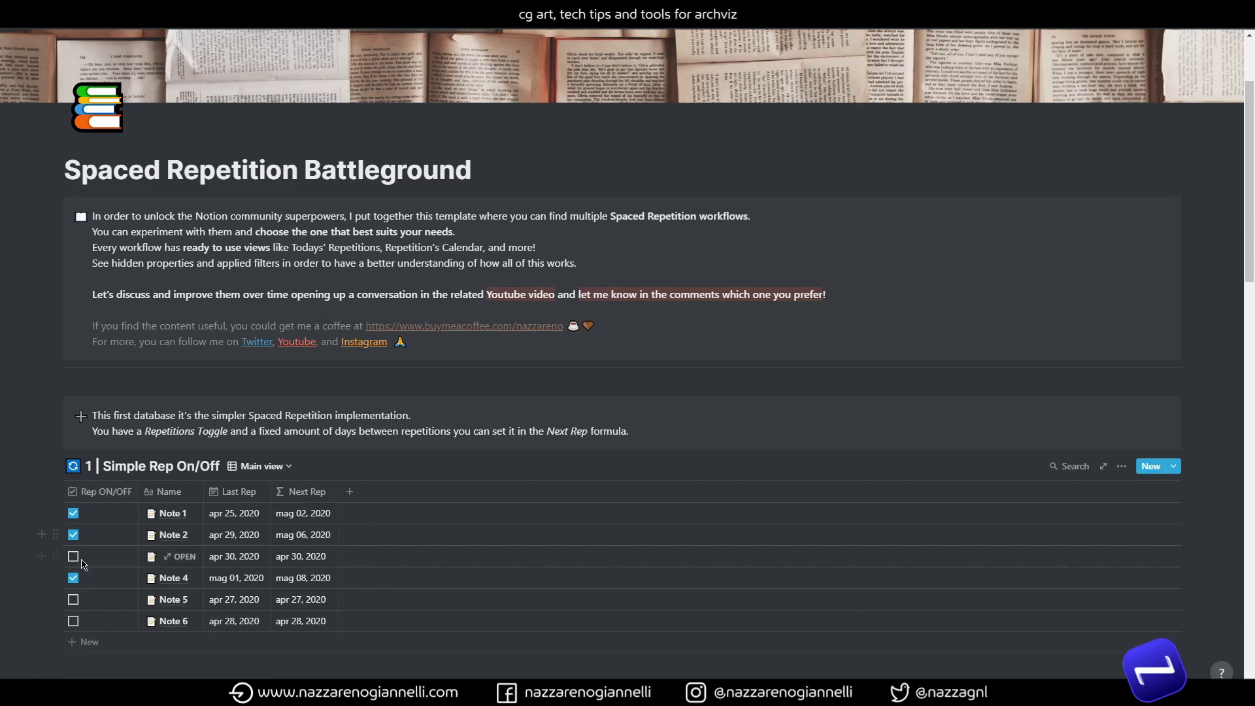
click(74, 514)
click(74, 514)
click(308, 516)
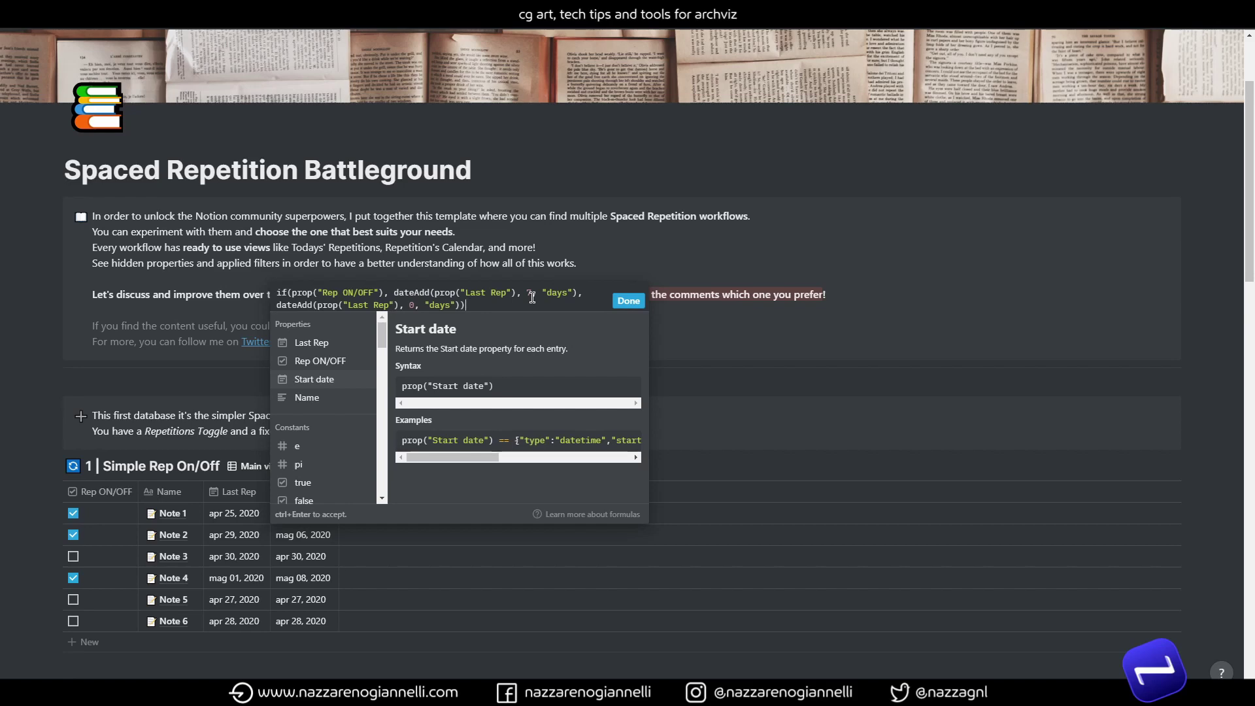
key(ctrl+Return)
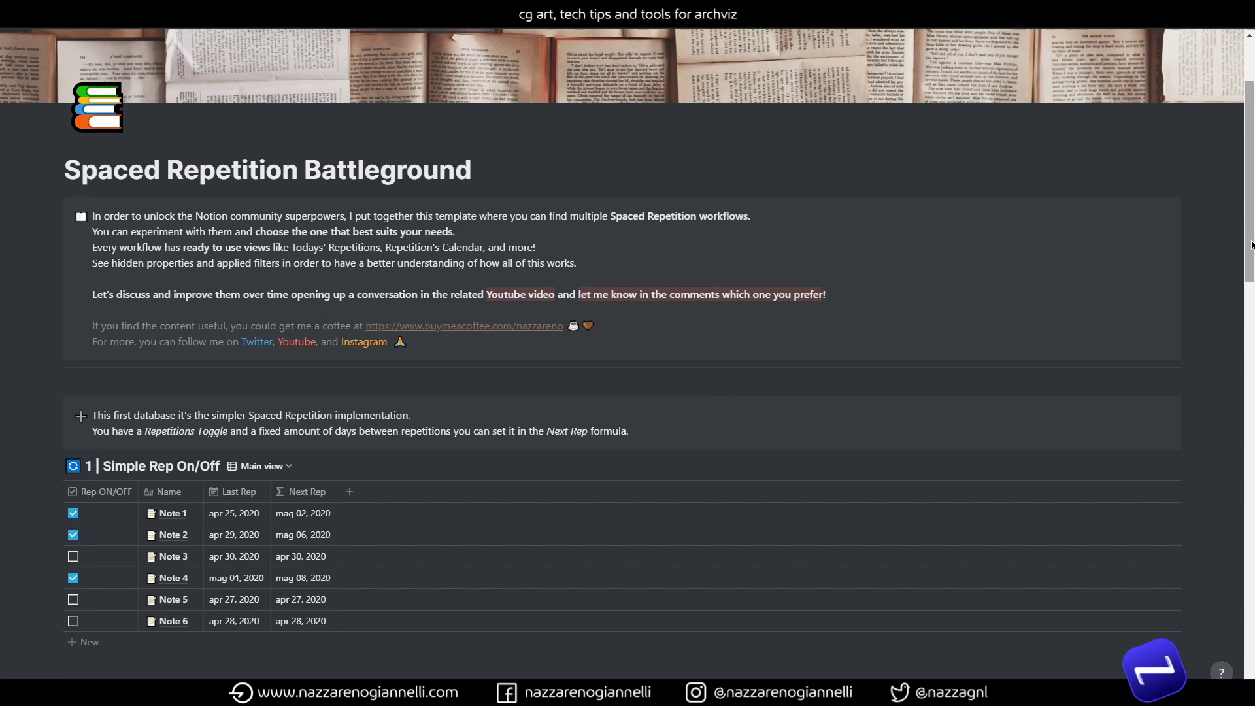
Check Note 1's Retention choices, then show the hidden Start date column in Simple Rep Retention.
drag(1251, 245, 1231, 328)
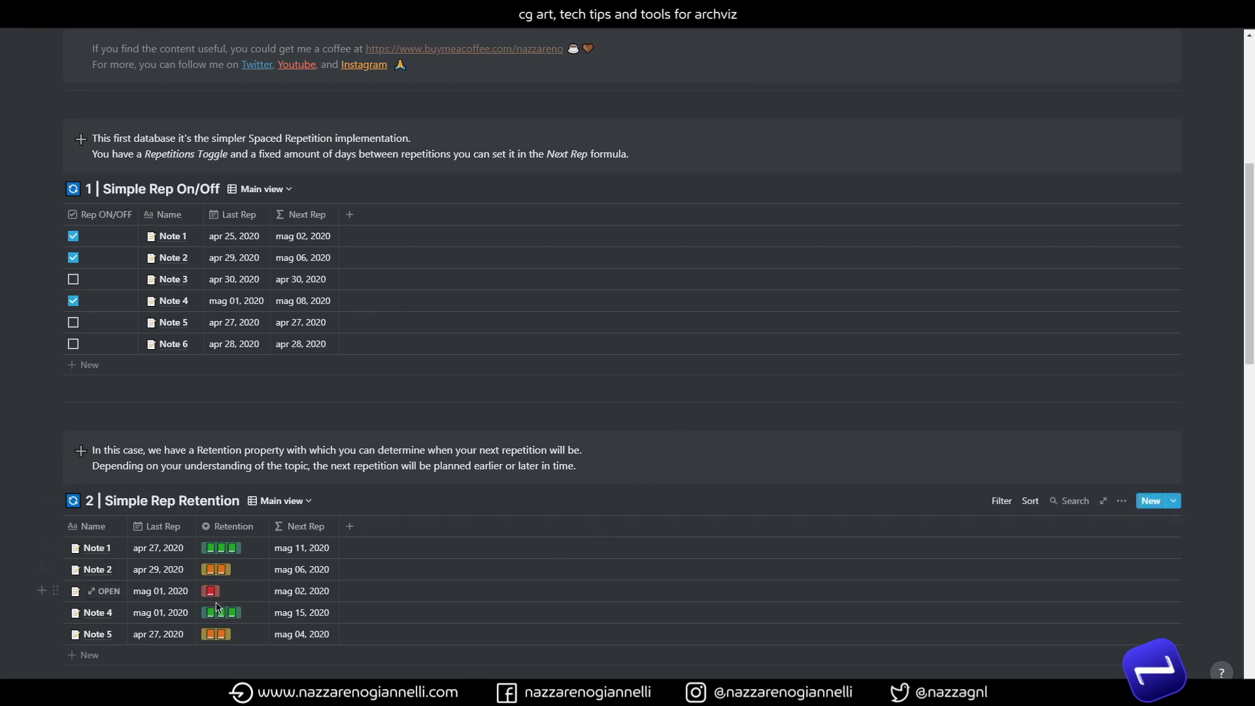
click(227, 553)
key(Escape)
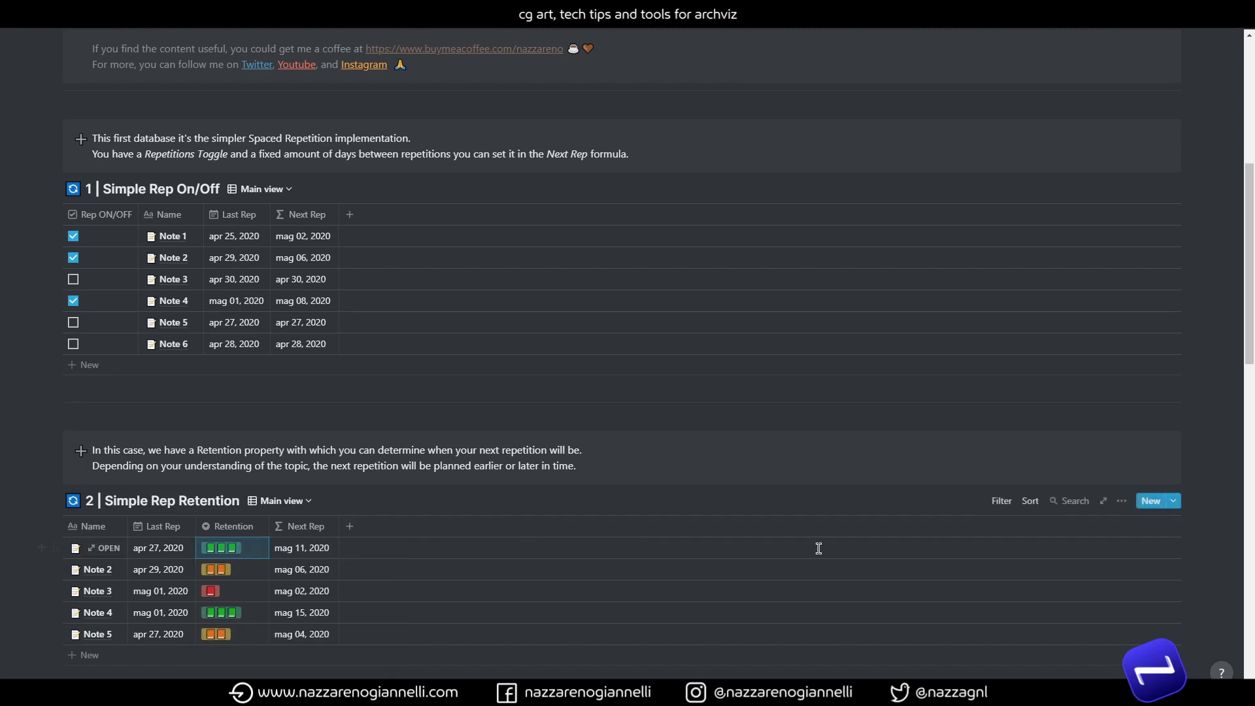
click(1122, 501)
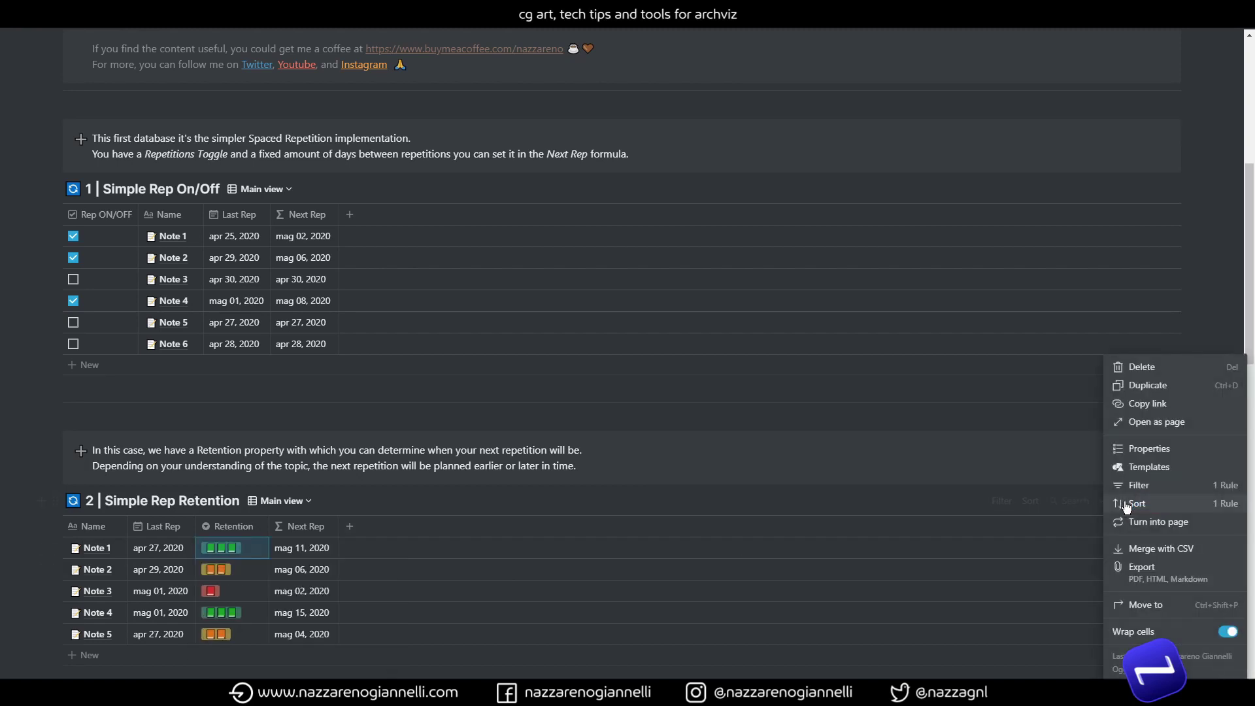
click(1140, 451)
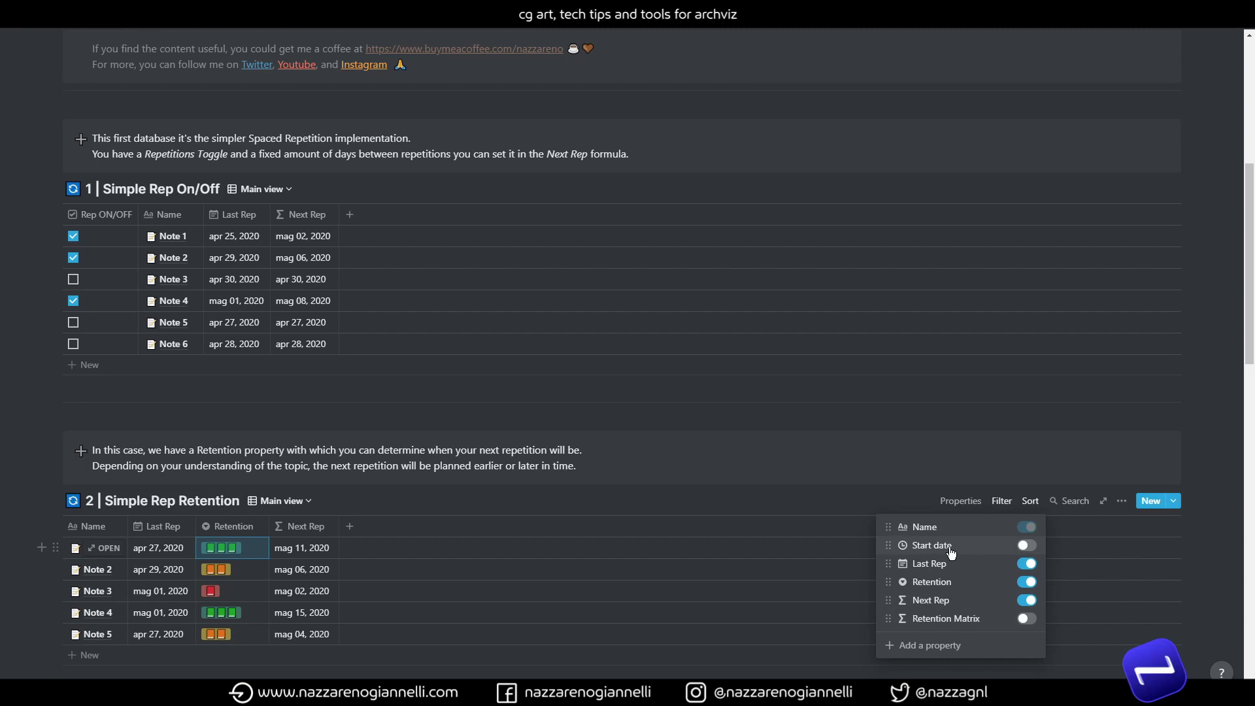
click(1025, 546)
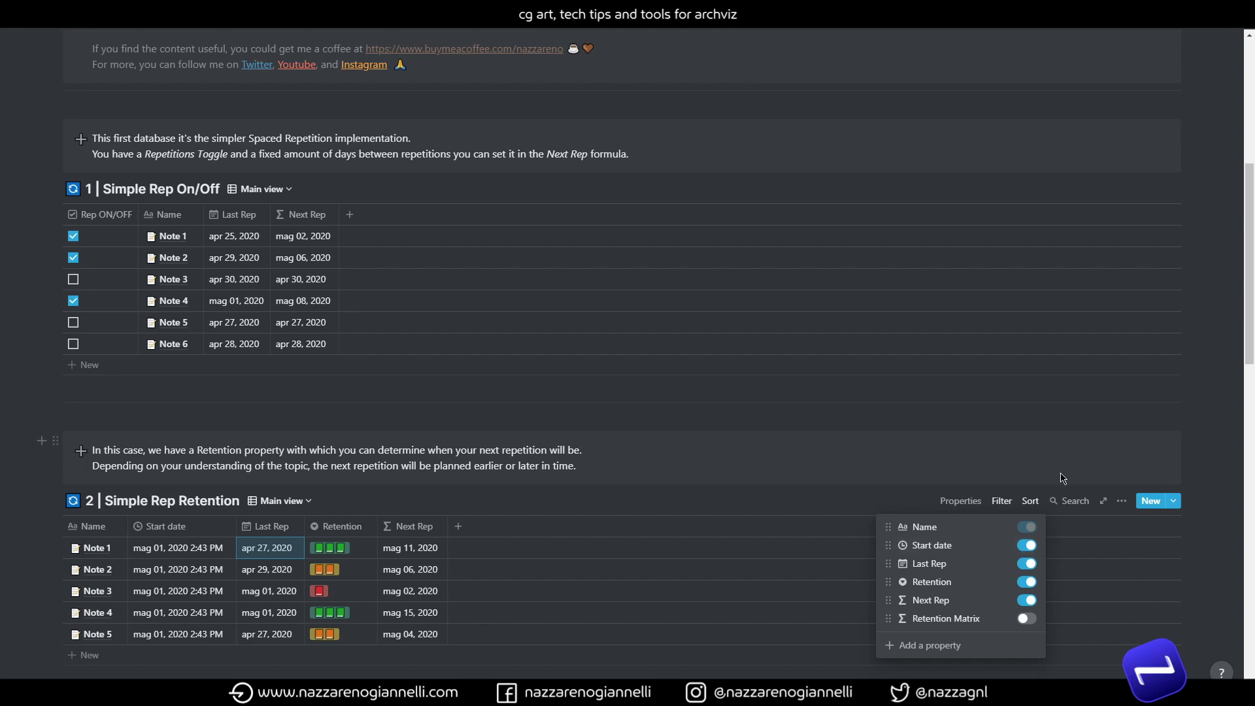
Hide Start date and show the Retention Matrix column in Simple Rep Retention.
click(1026, 546)
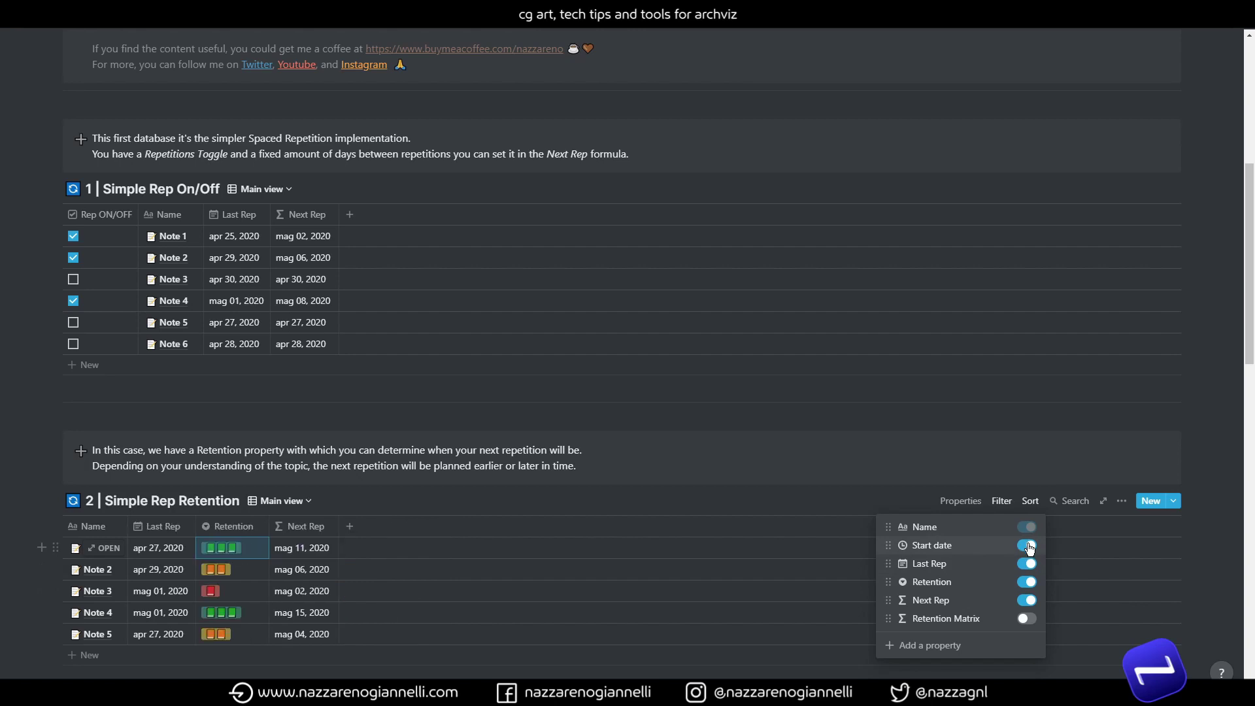
click(1027, 619)
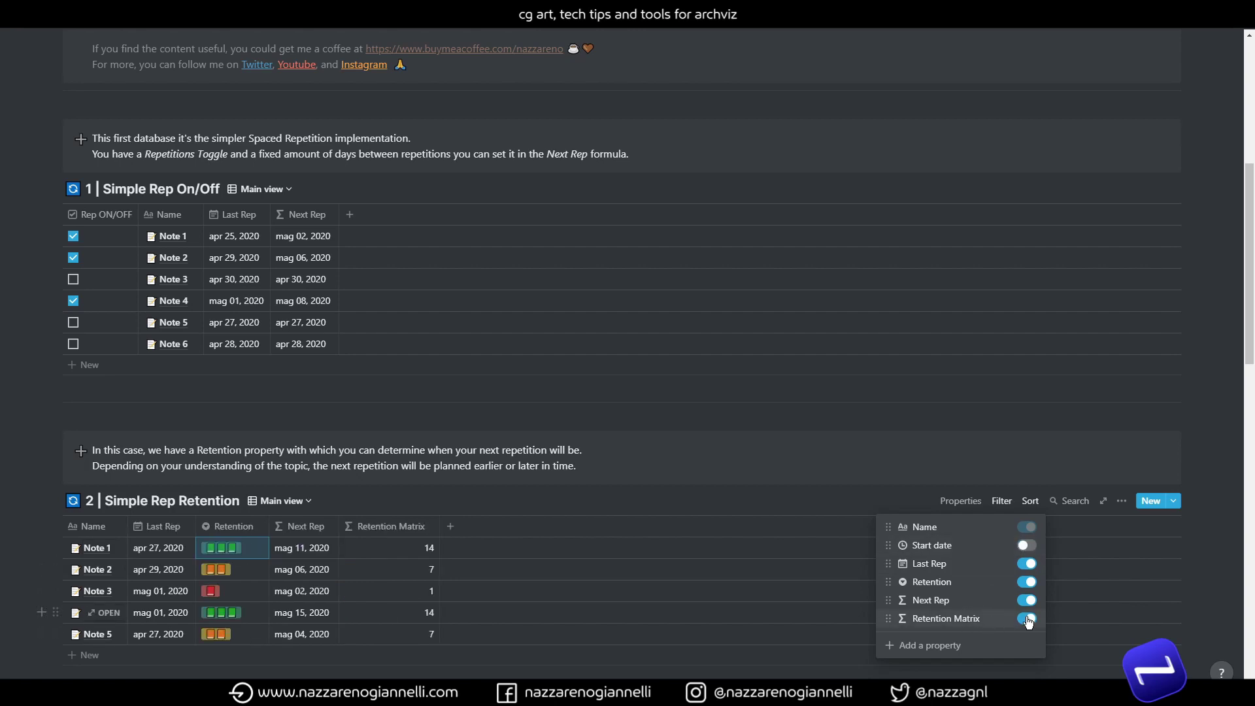
click(411, 555)
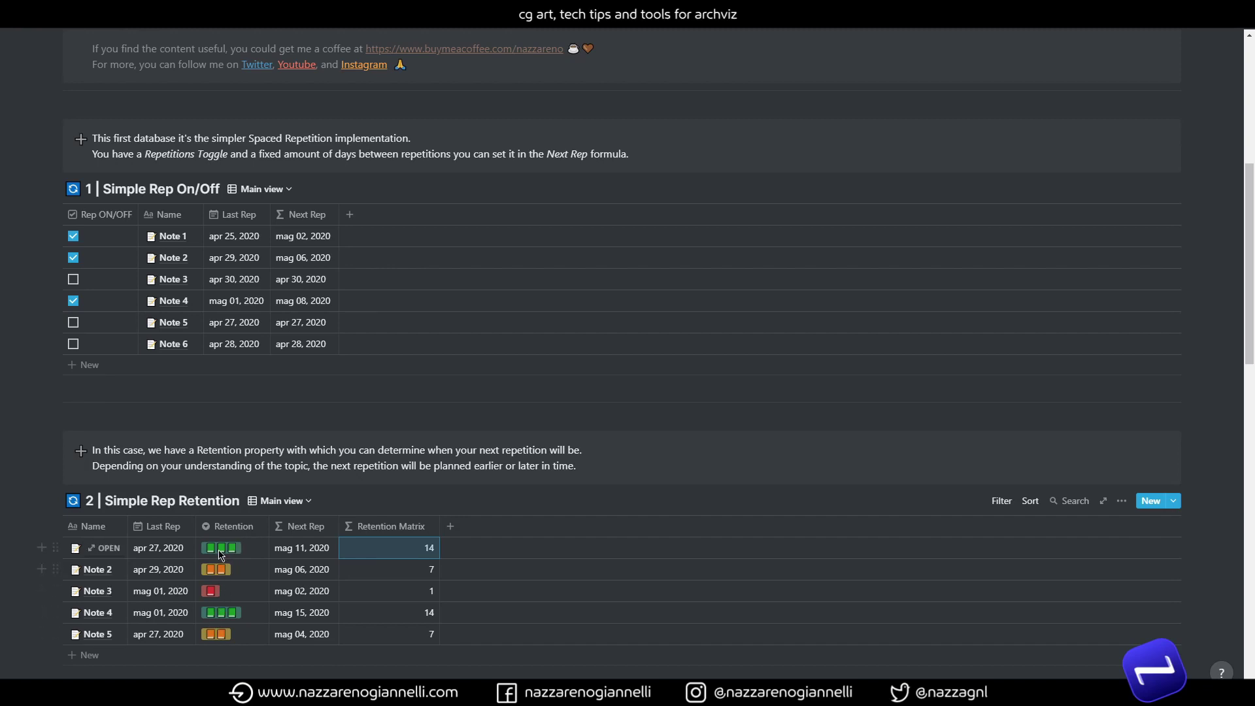
Review the Retention Matrix formula's 1, 7 and 14 day values, keeping it unchanged.
click(412, 554)
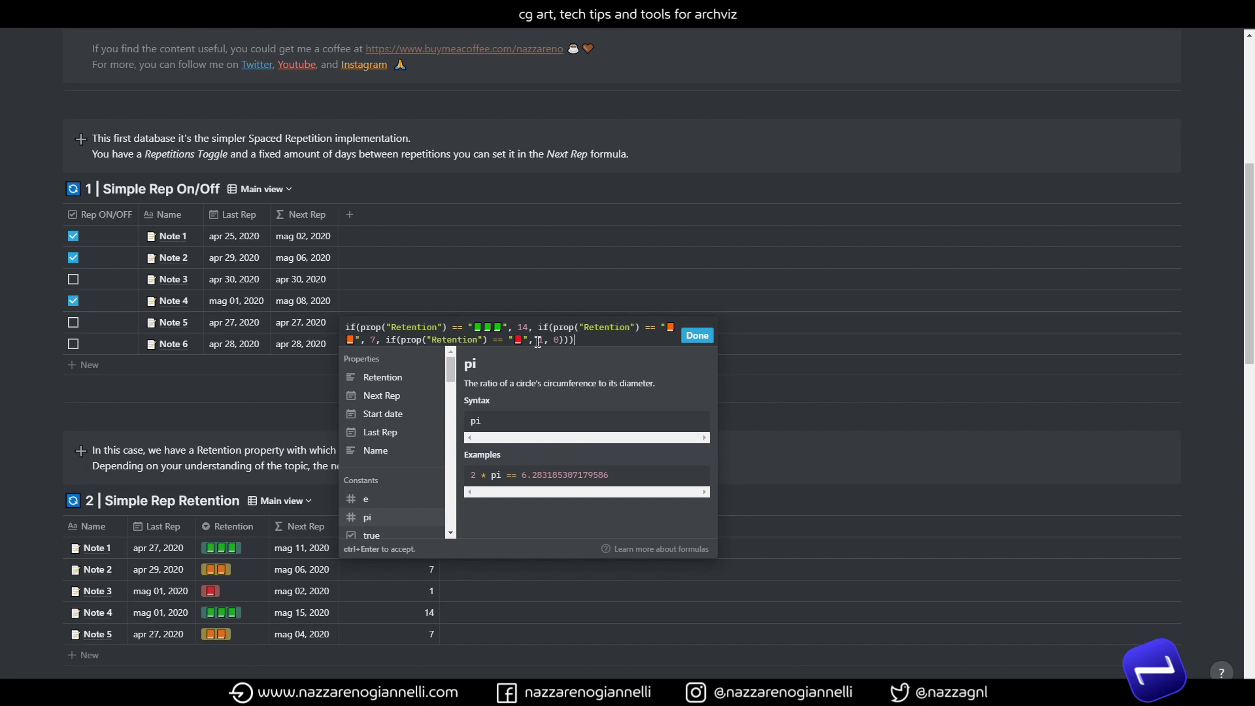
double_click(542, 340)
double_click(374, 338)
double_click(527, 327)
click(697, 335)
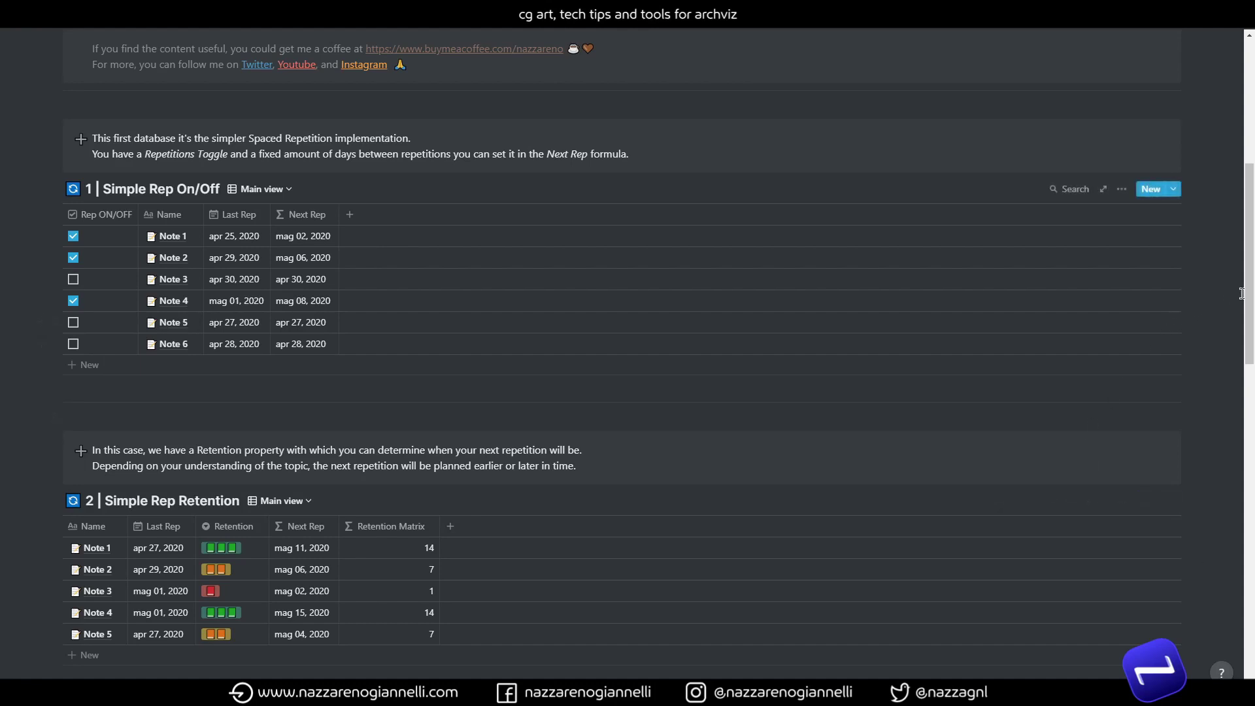
Briefly show, then re-hide, Start date and Retention Matrix in the Rep On/Off with Retention table.
drag(1247, 299, 1229, 393)
scroll(1227, 386, up, 1)
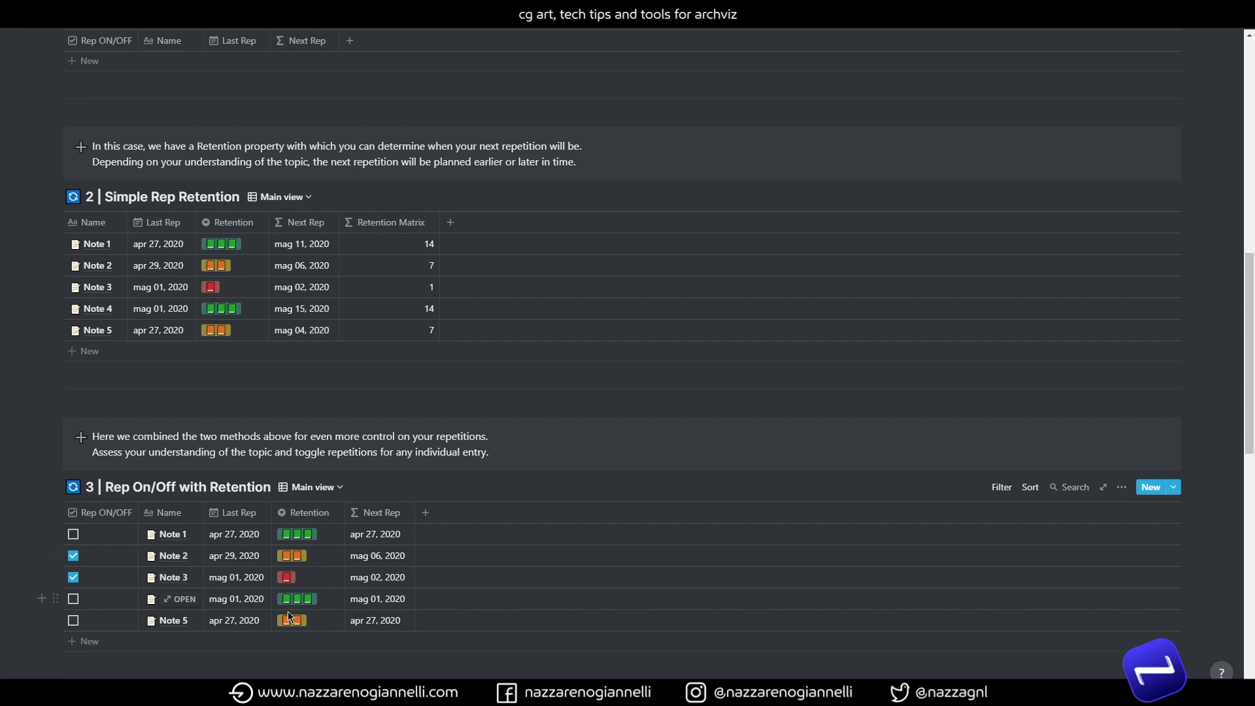
click(1122, 487)
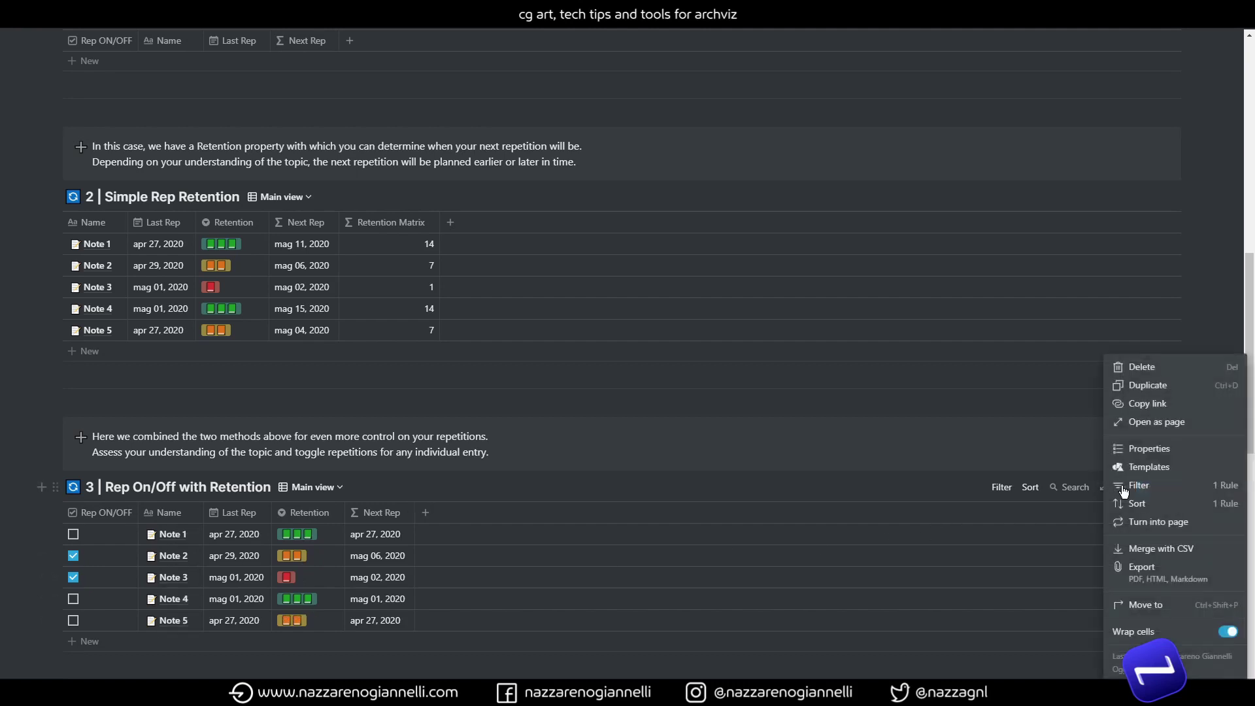
click(1146, 451)
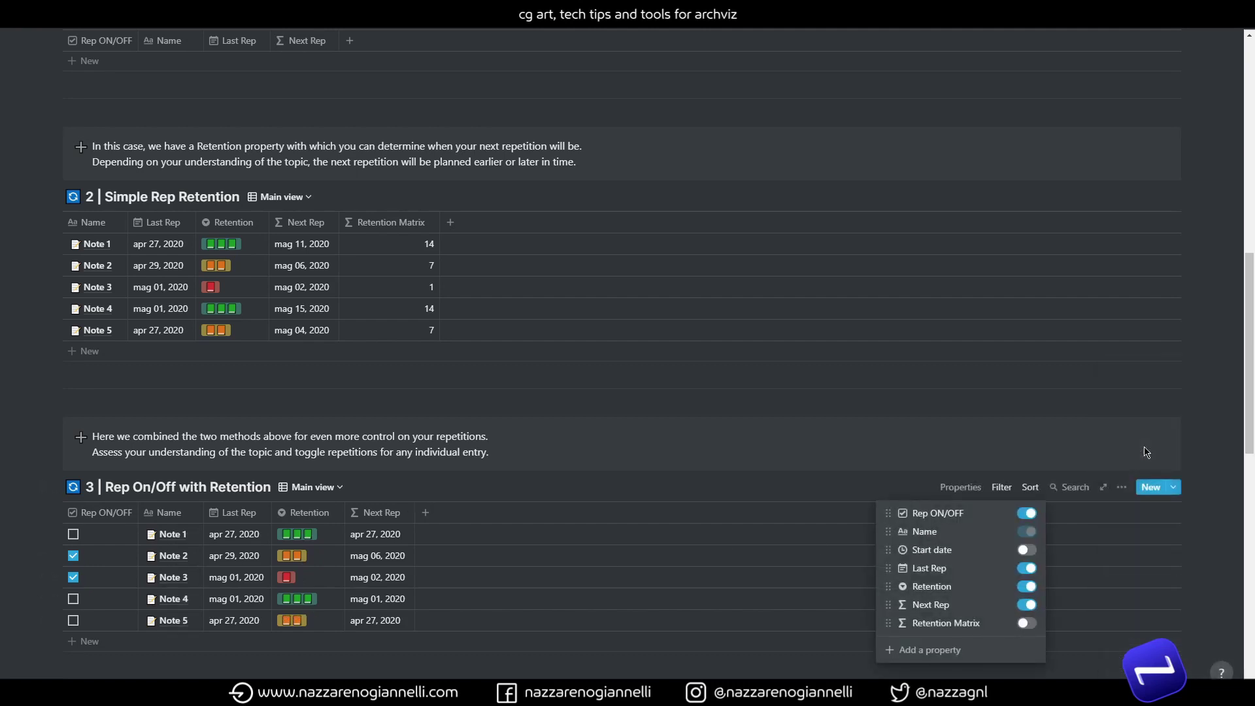
click(1026, 551)
click(1026, 551)
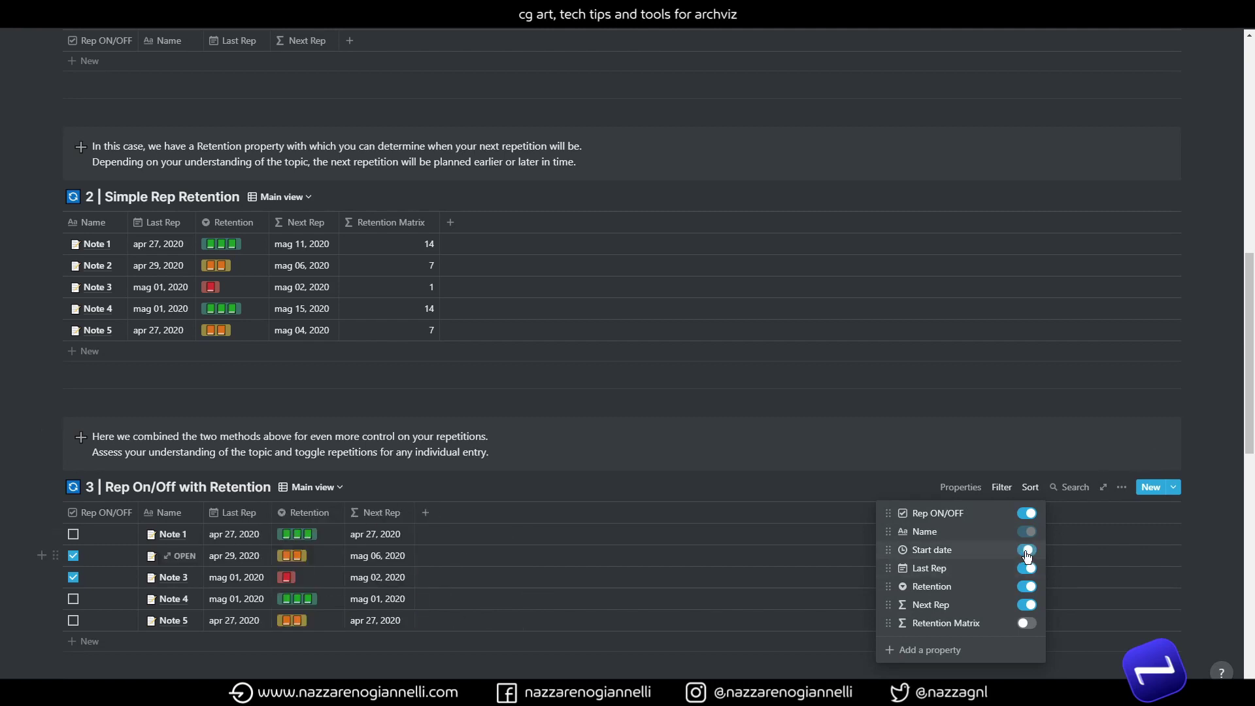
click(1025, 624)
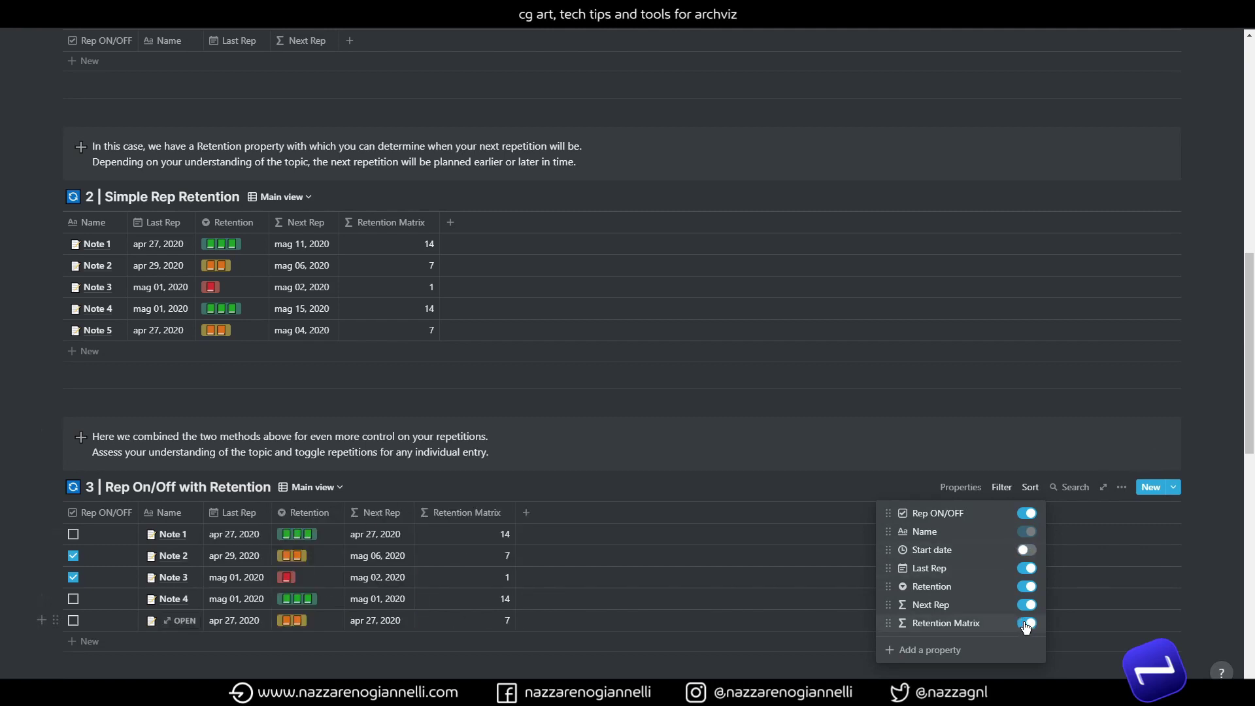
click(1026, 624)
click(813, 492)
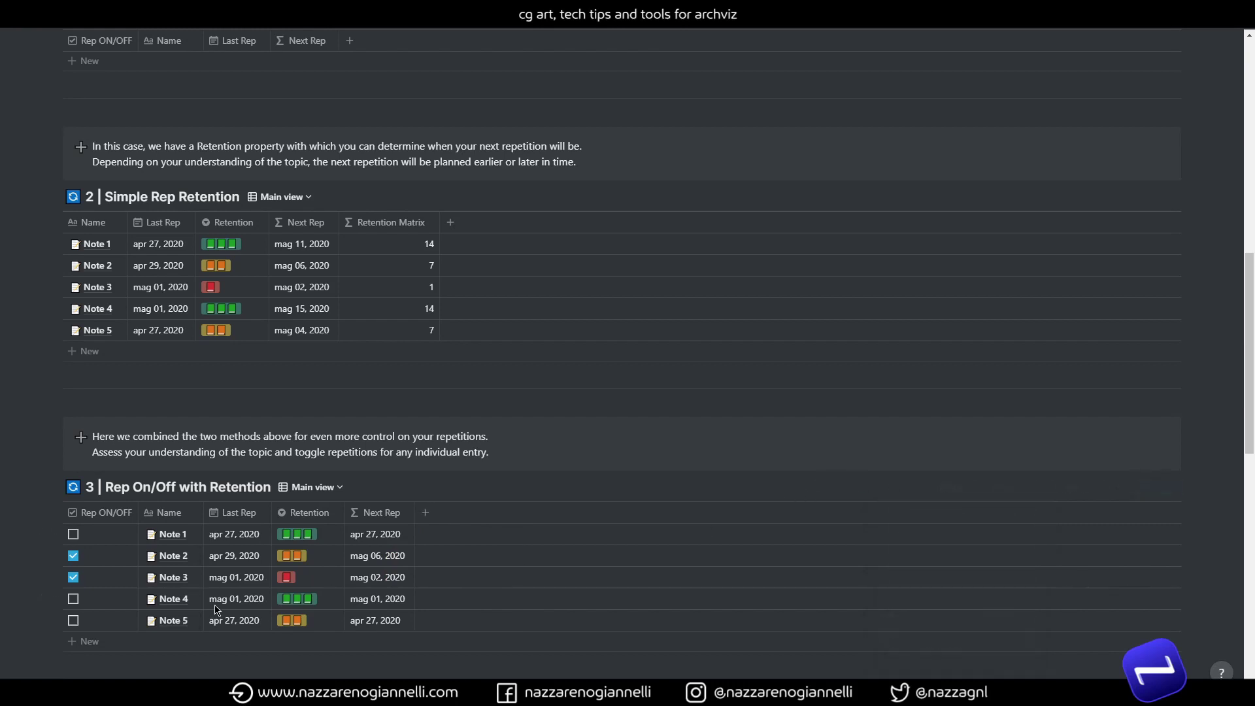
Switch Note 2's Rep ON/OFF off and on twice, leaving it on.
click(73, 556)
click(73, 556)
click(73, 556)
click(73, 557)
Rate Note 2's retention green, then red, then back to orange.
click(291, 556)
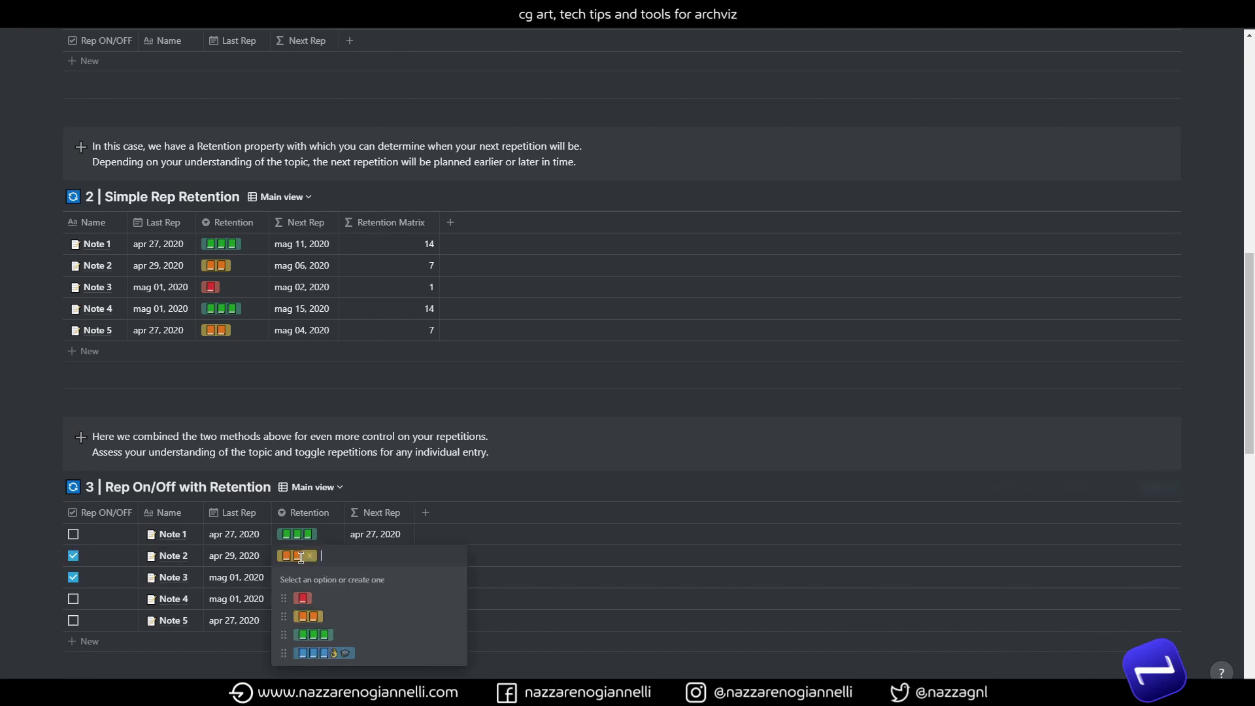
click(311, 634)
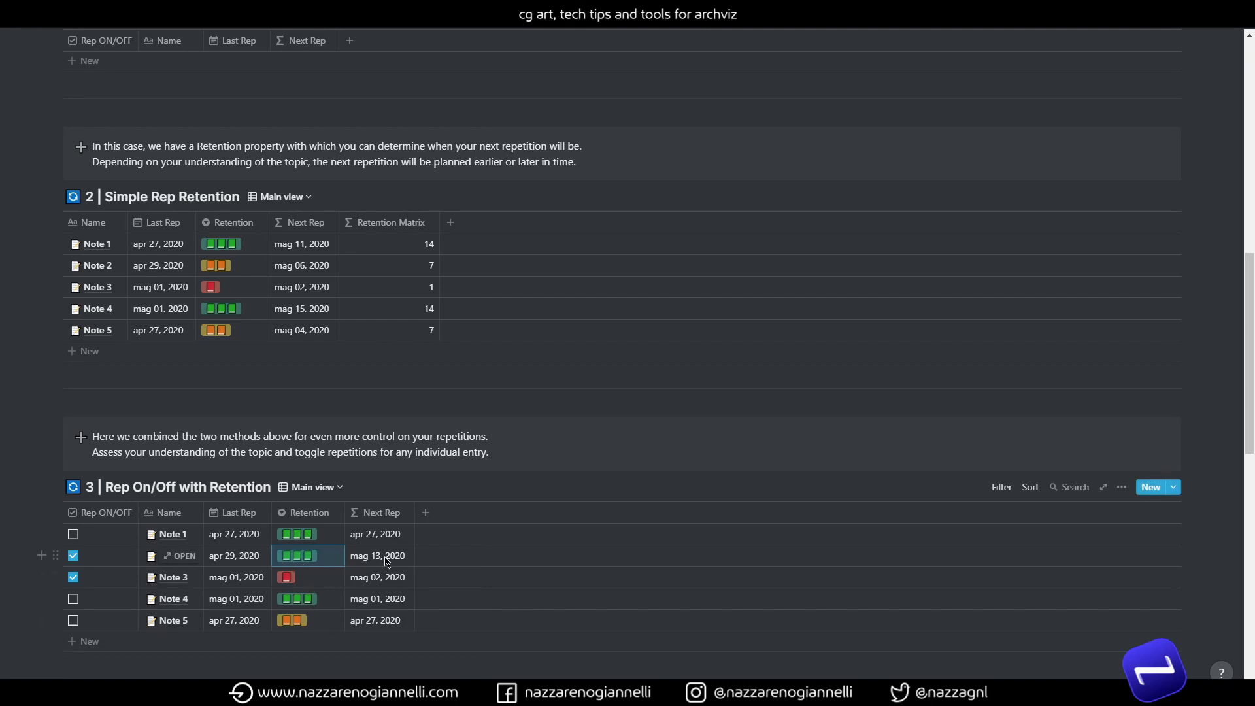
click(299, 556)
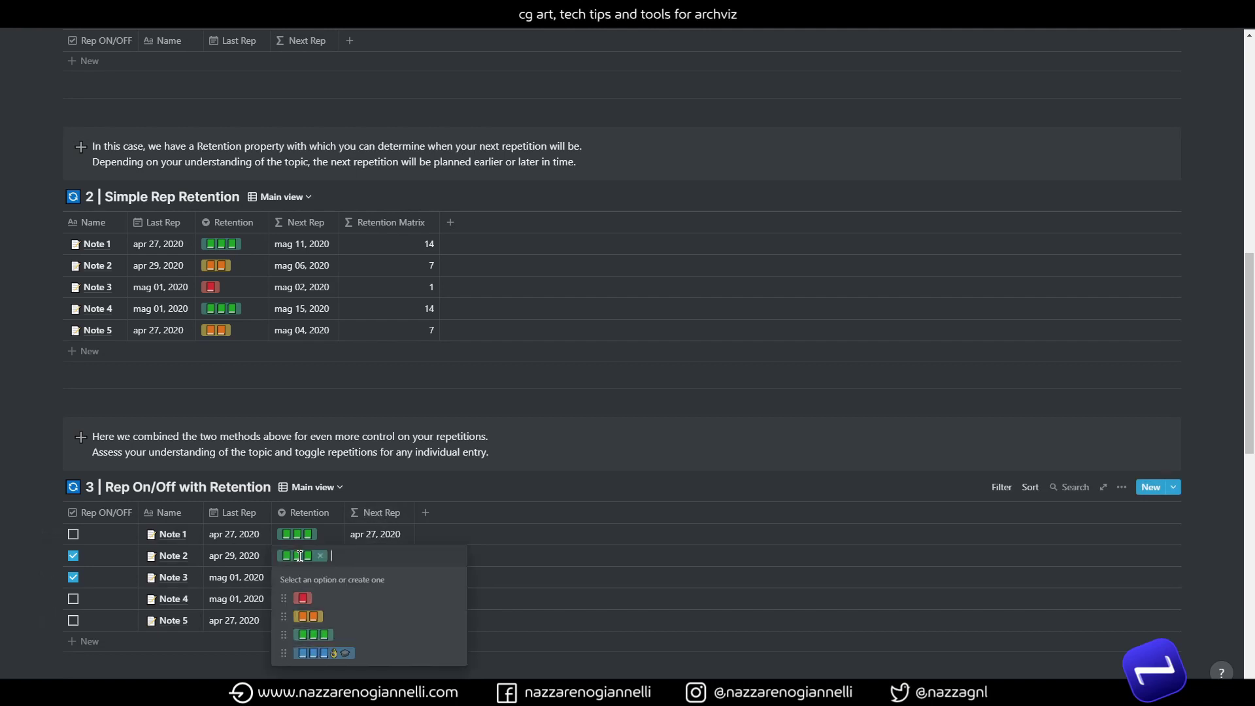
click(305, 598)
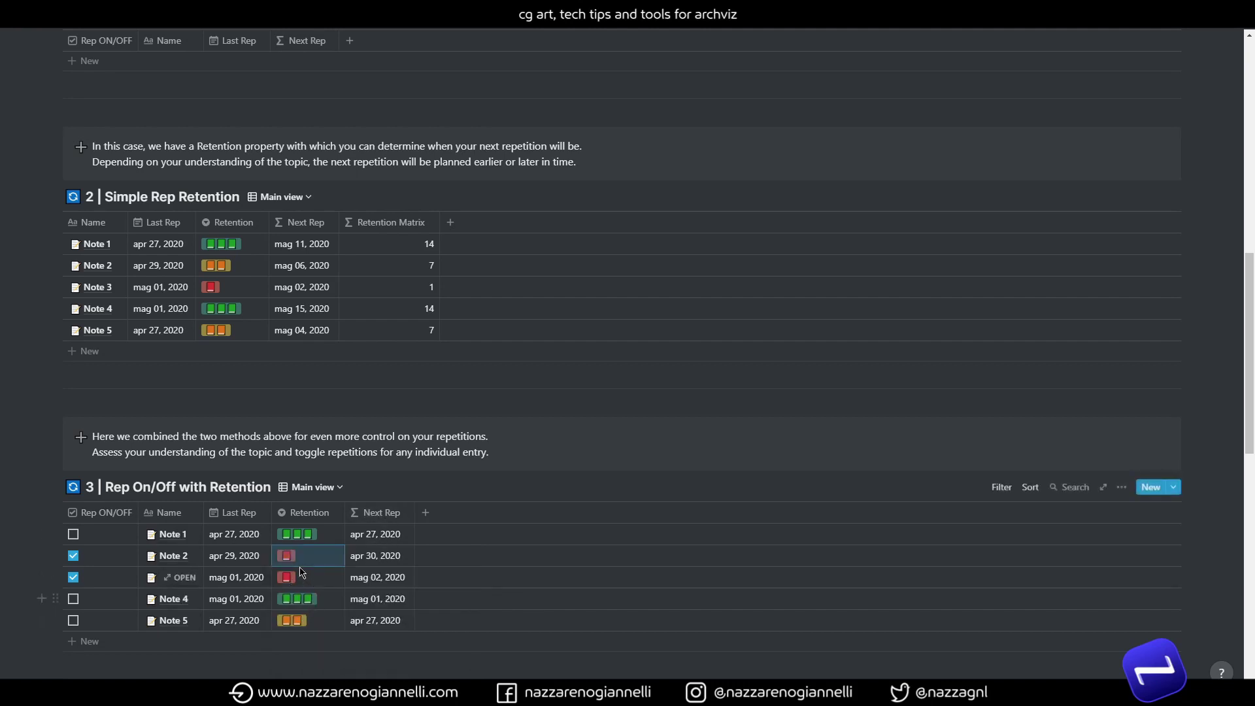
click(295, 559)
click(307, 618)
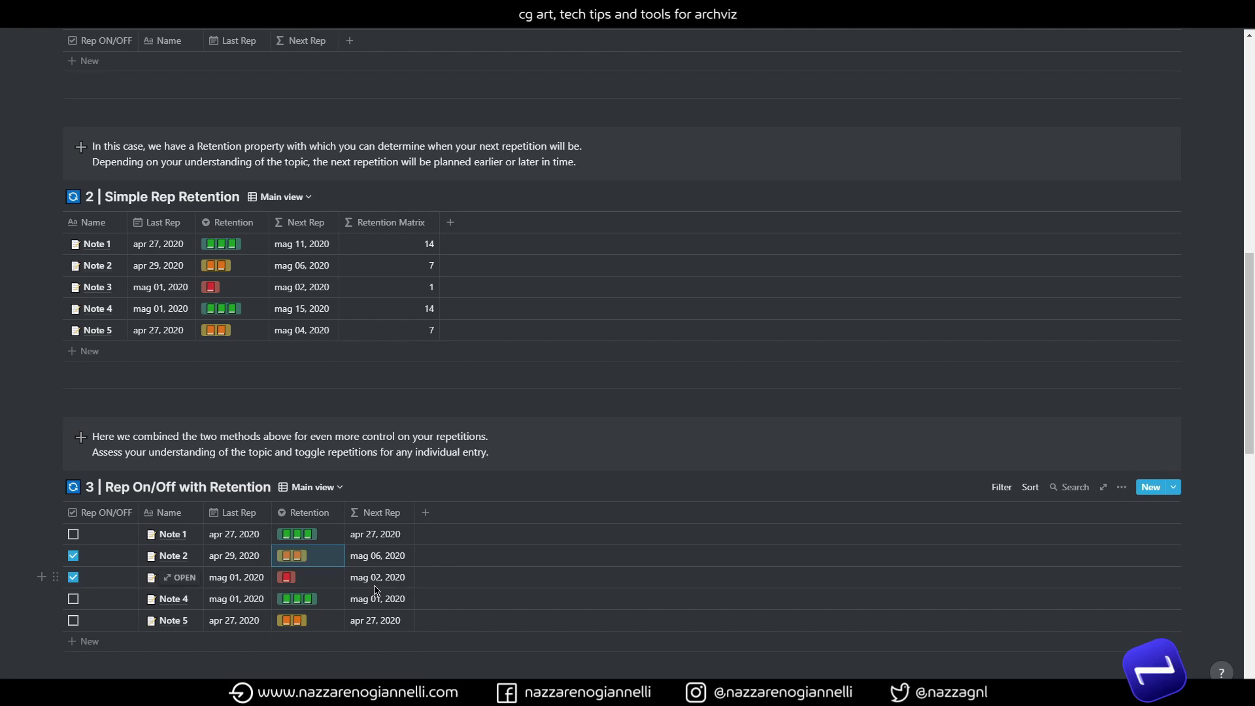
Switch table 3 to the Today's Rep view, then to the Rep Calendar view.
click(337, 488)
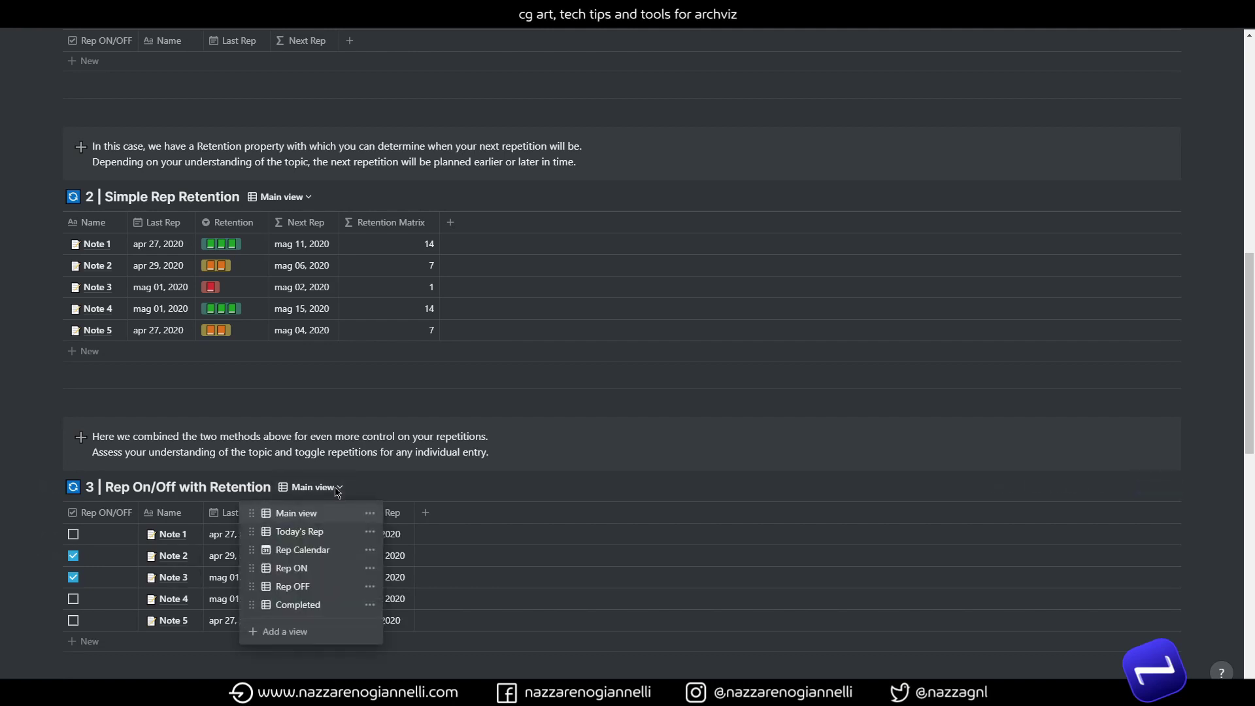
click(311, 536)
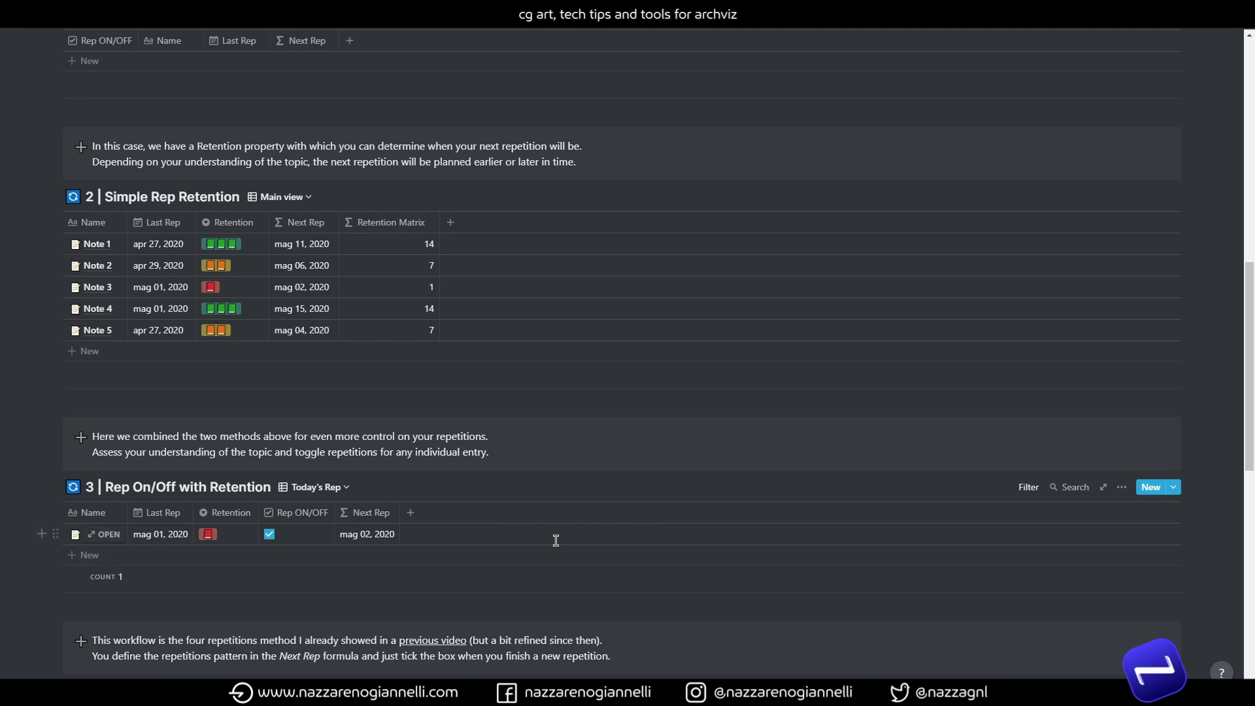
click(307, 489)
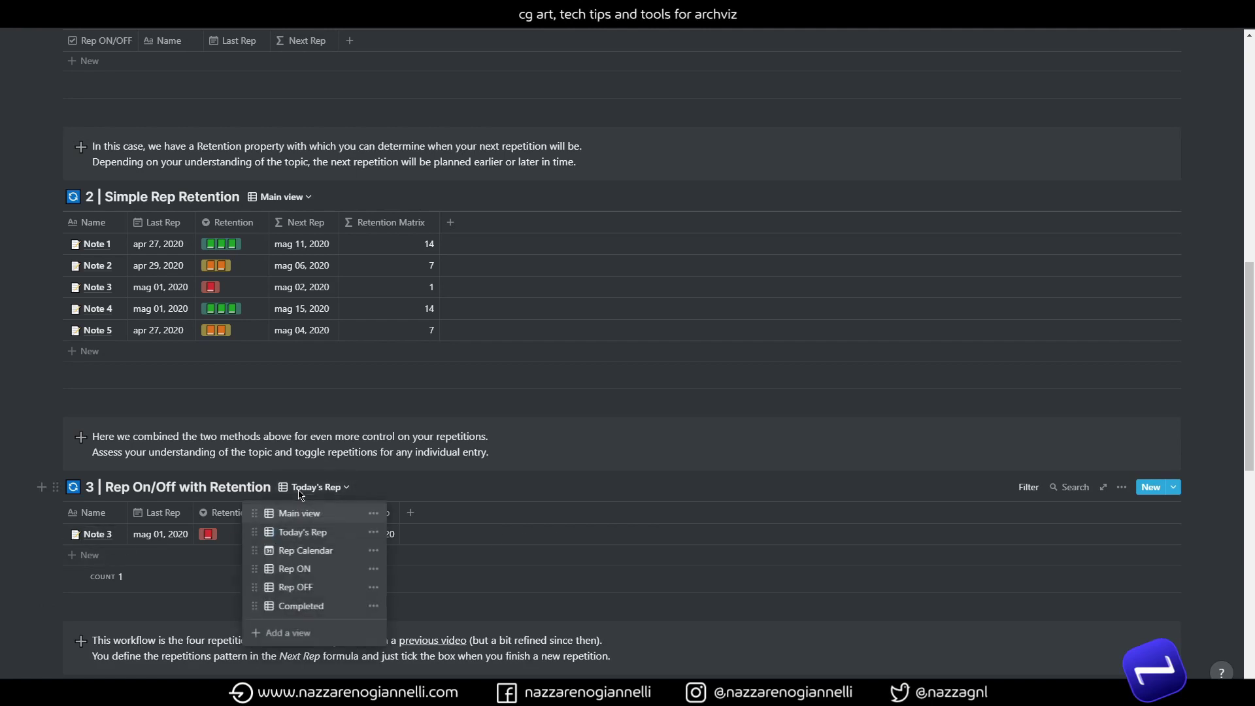
click(313, 551)
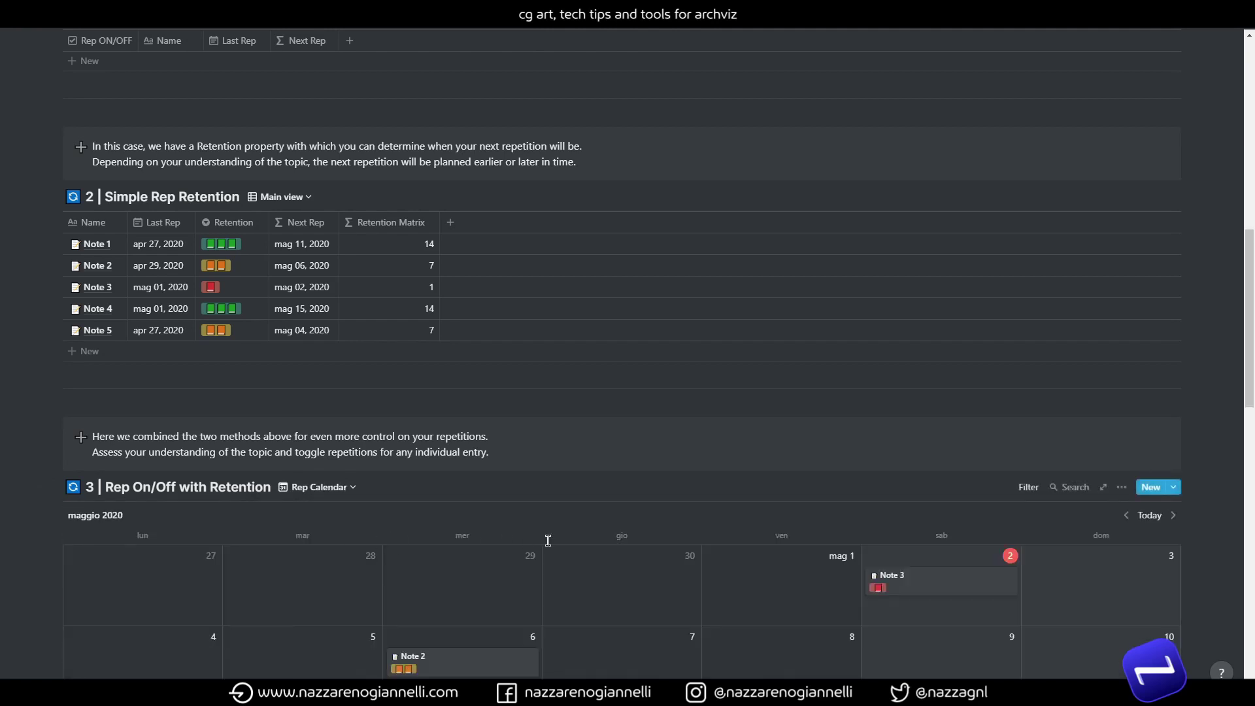
scroll(548, 540, down, 5)
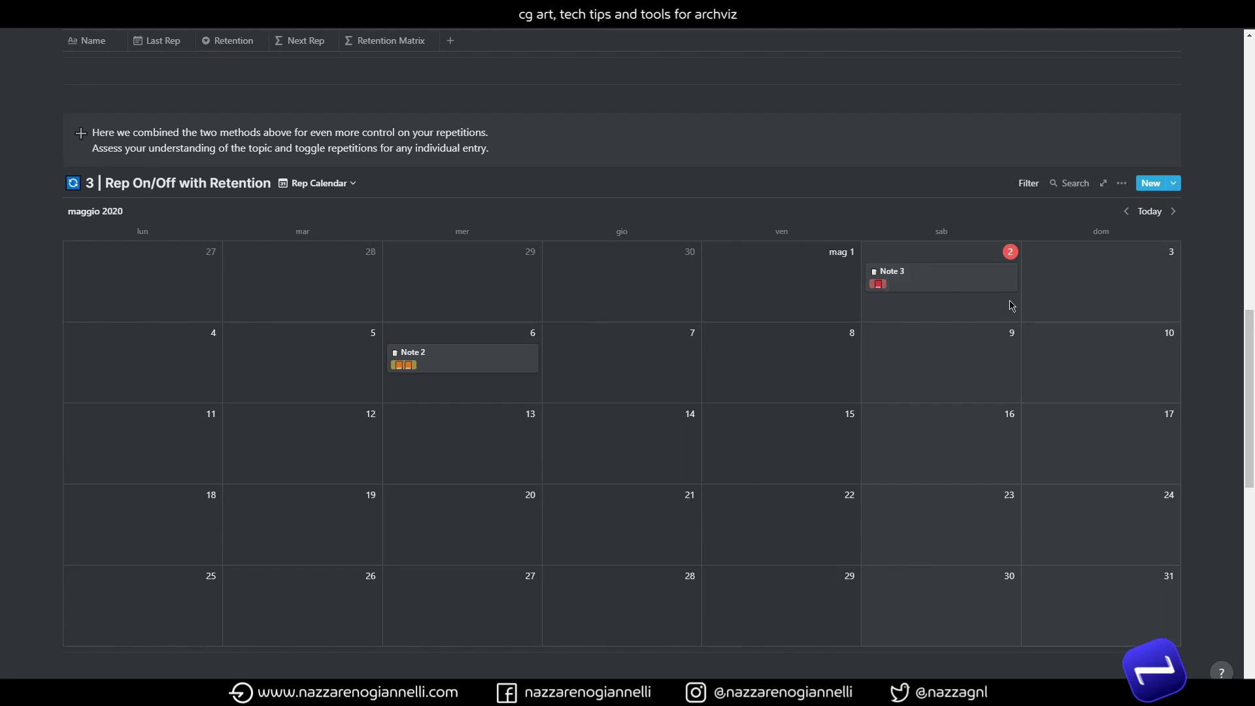
click(1039, 185)
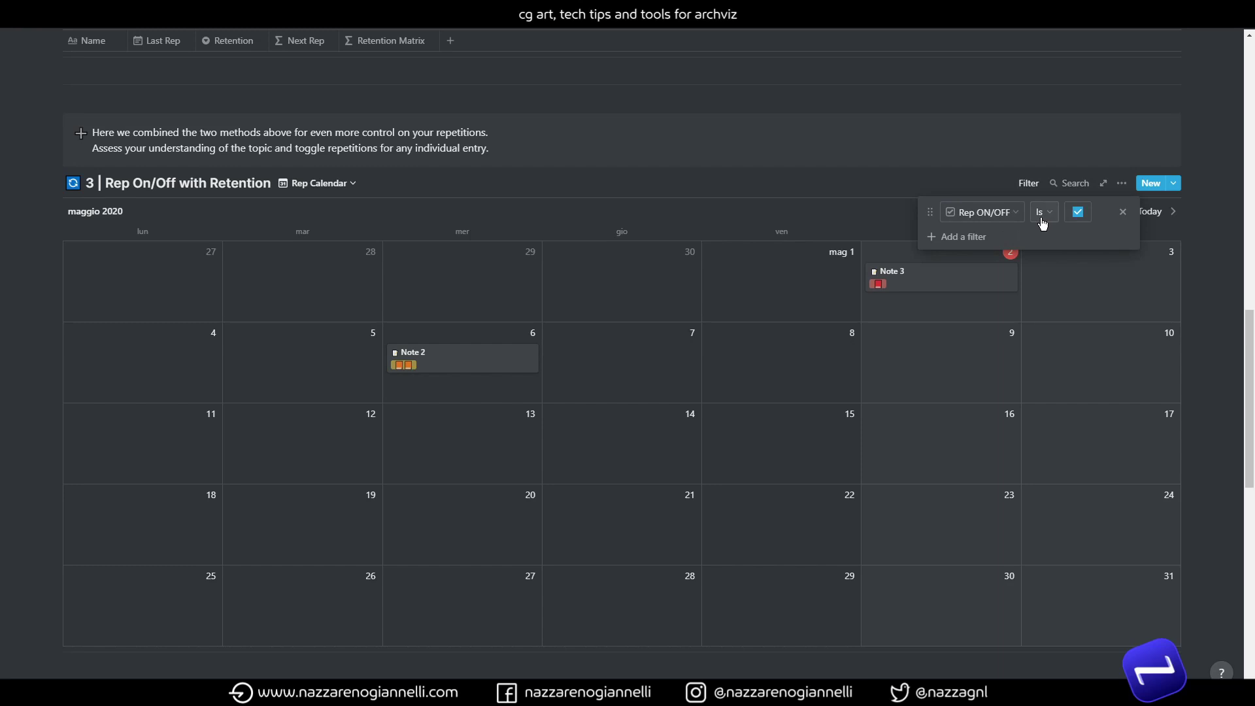
click(883, 226)
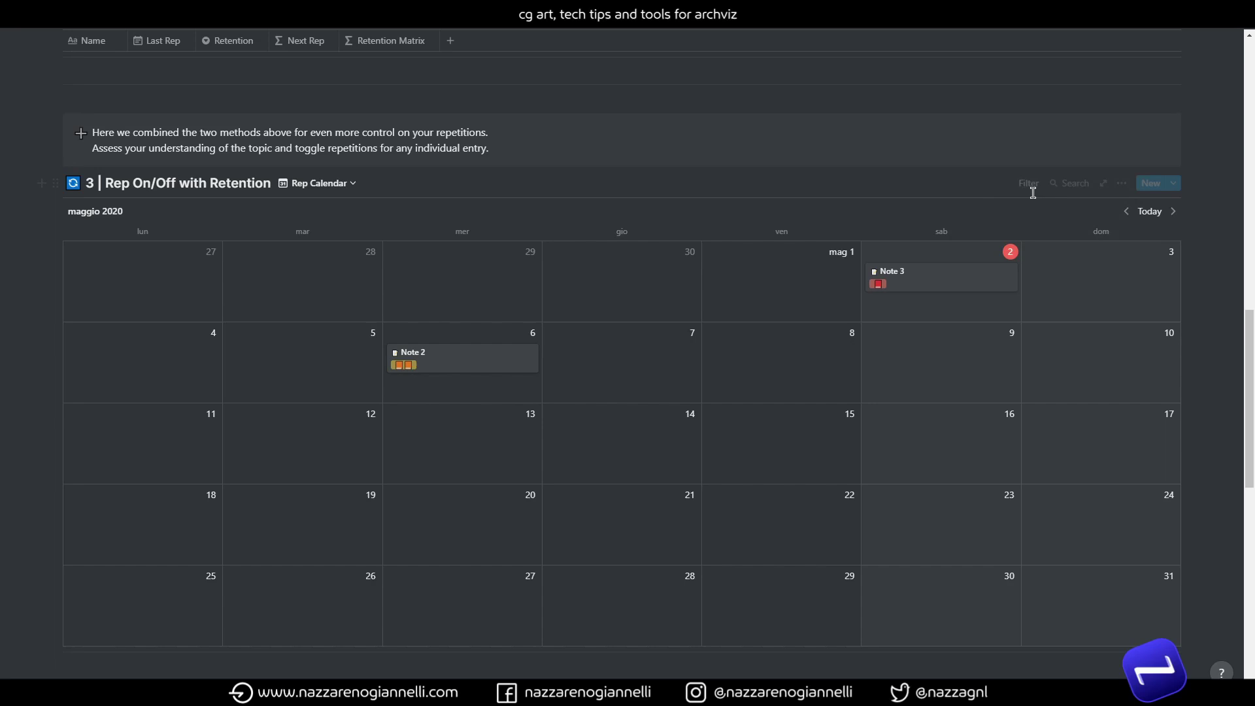
click(1121, 183)
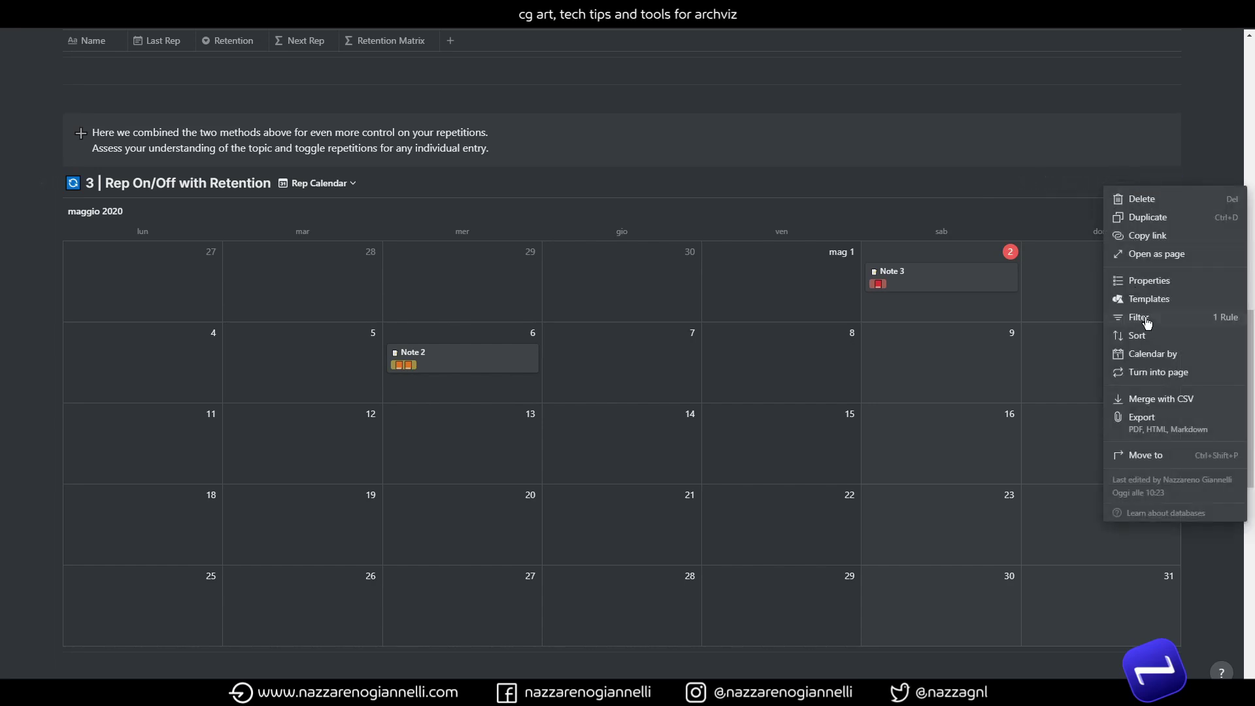
click(1148, 281)
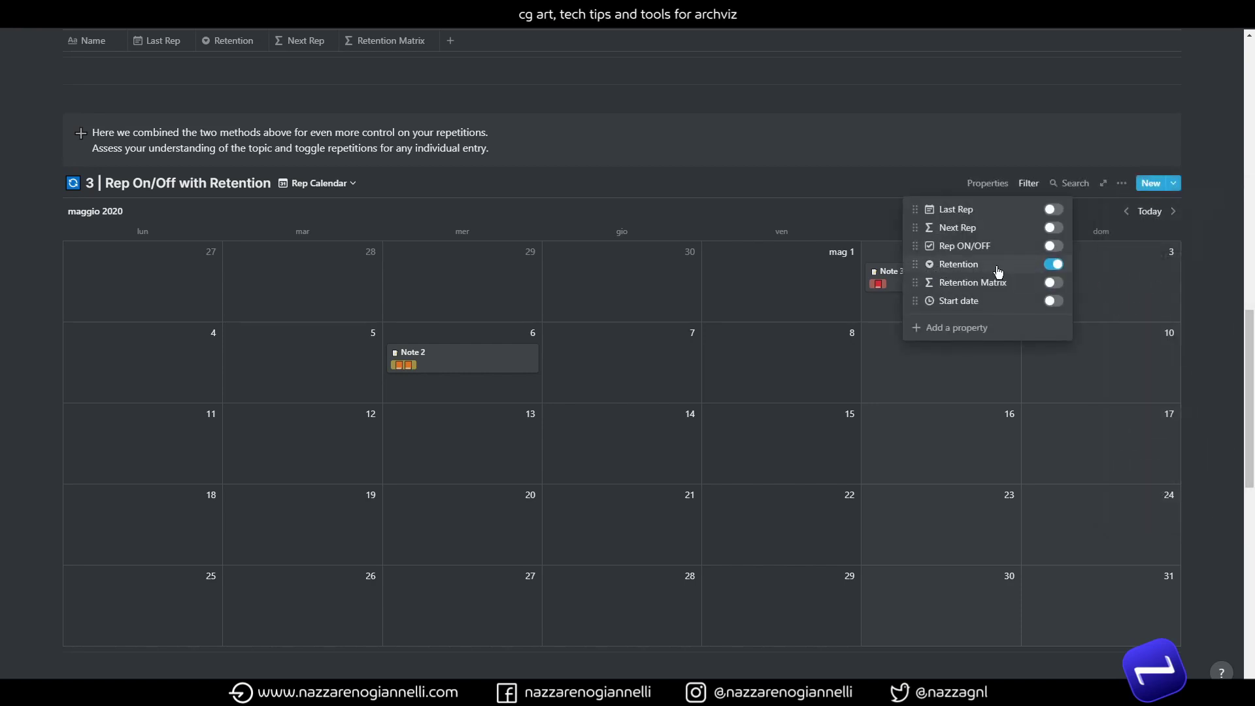
click(759, 284)
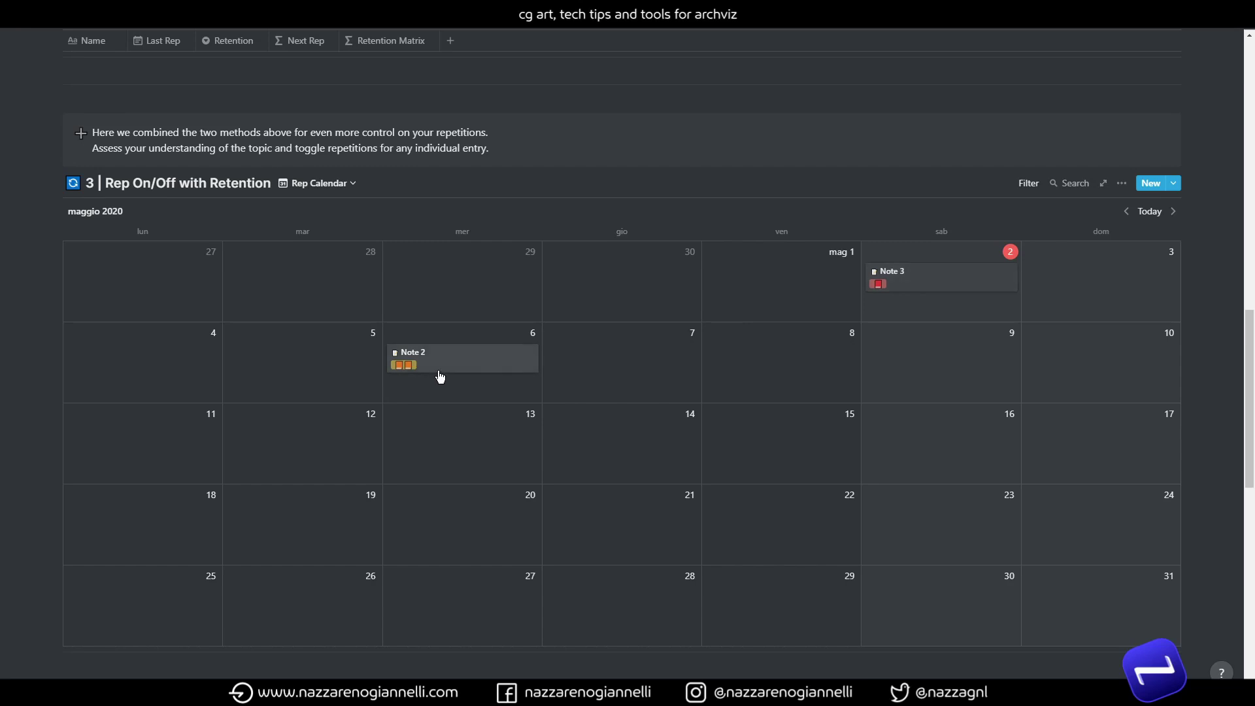
Move Rep ON/OFF to the first column in Rep ON and Rep OFF views, then open Completed.
click(318, 183)
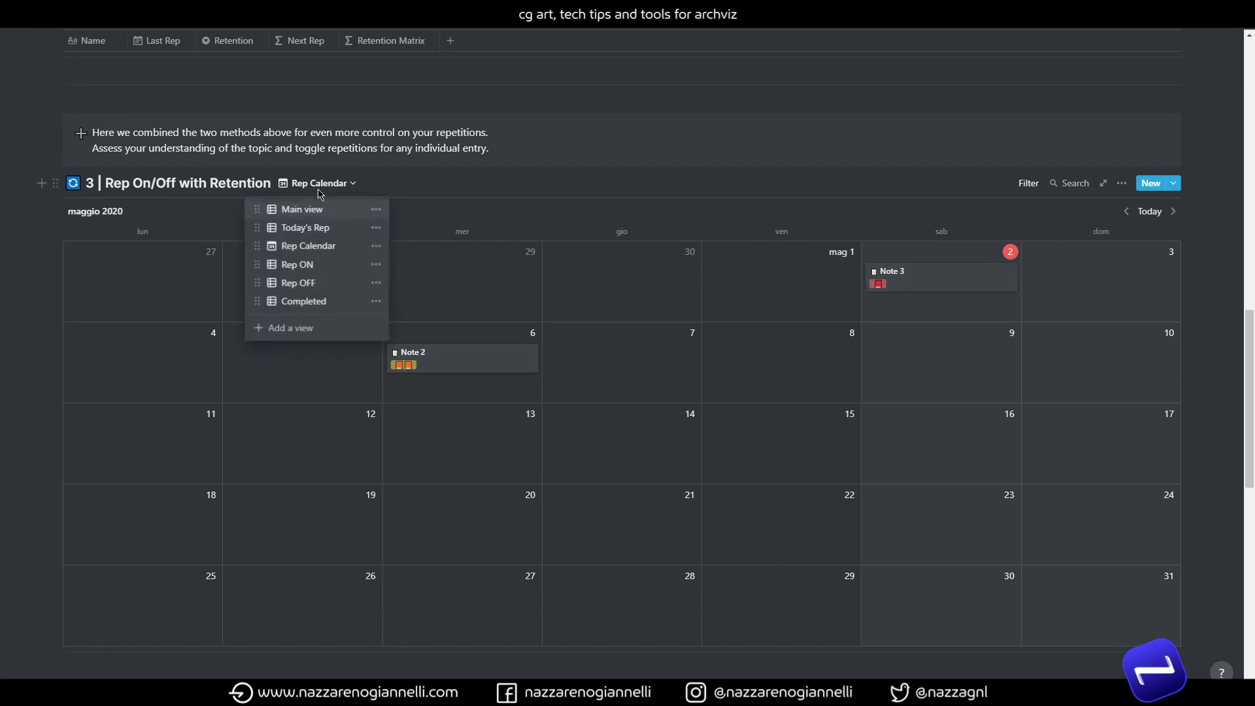
click(313, 268)
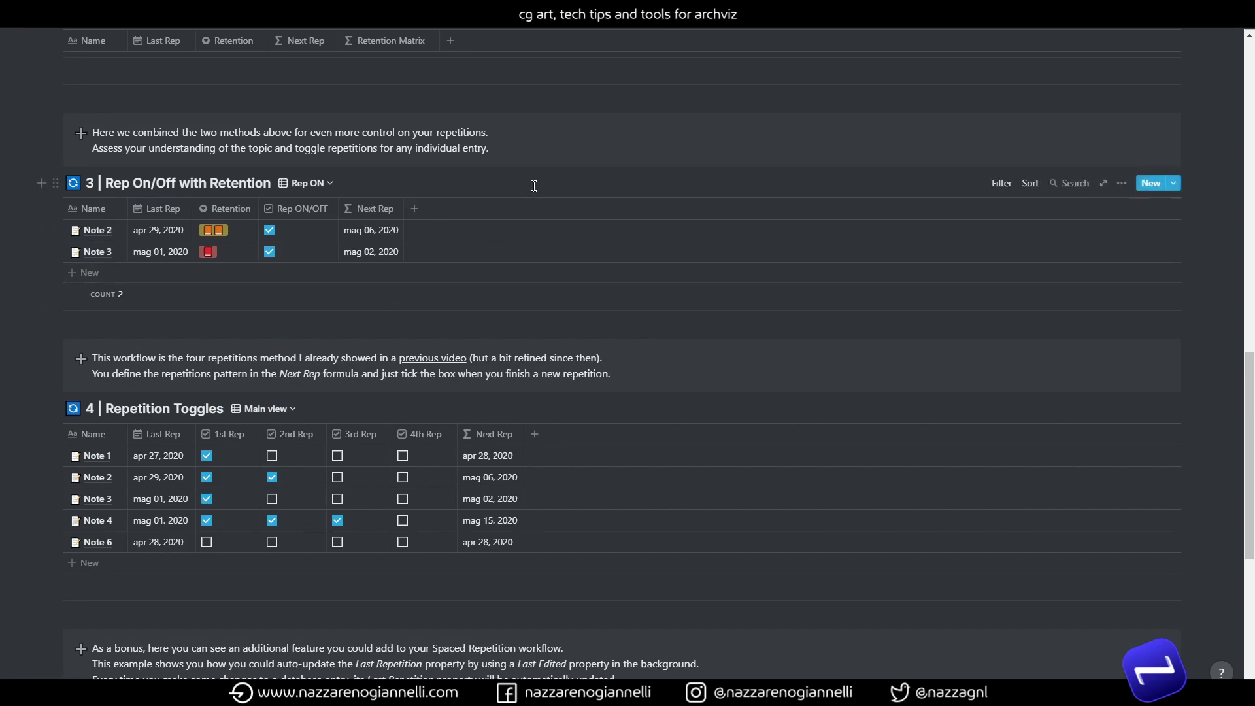
drag(288, 210, 81, 211)
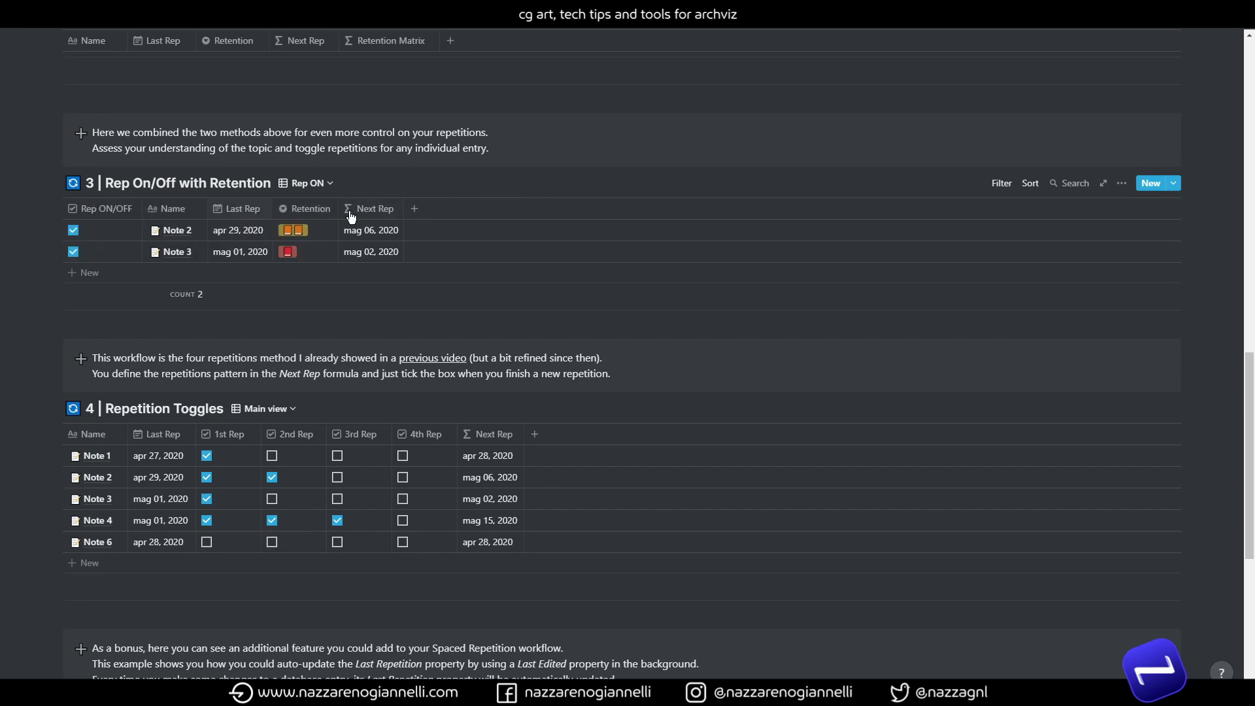
click(308, 184)
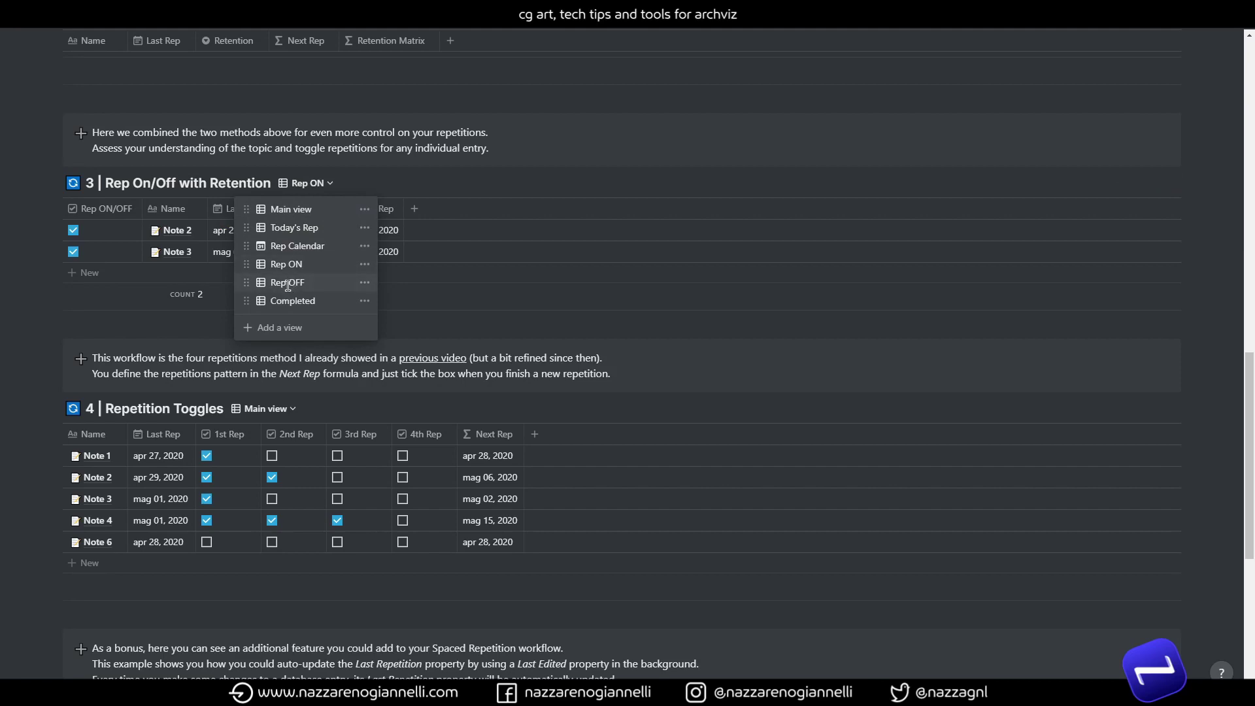
click(287, 283)
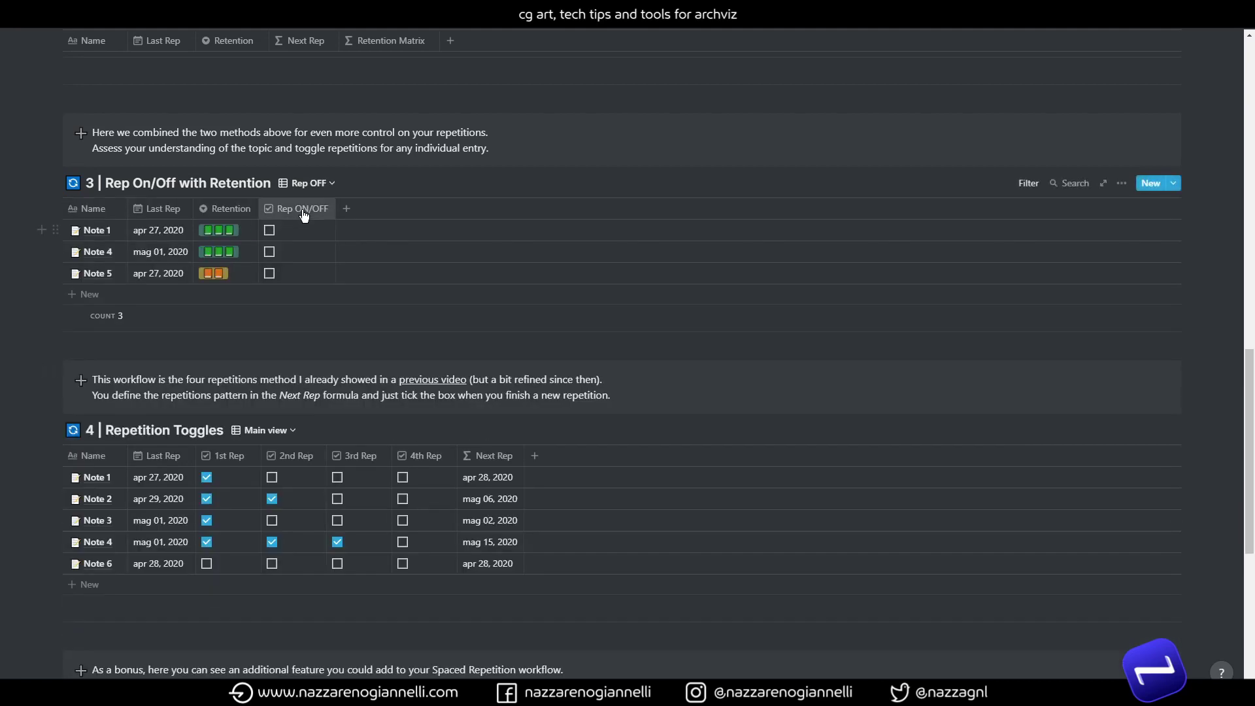
drag(304, 216, 88, 210)
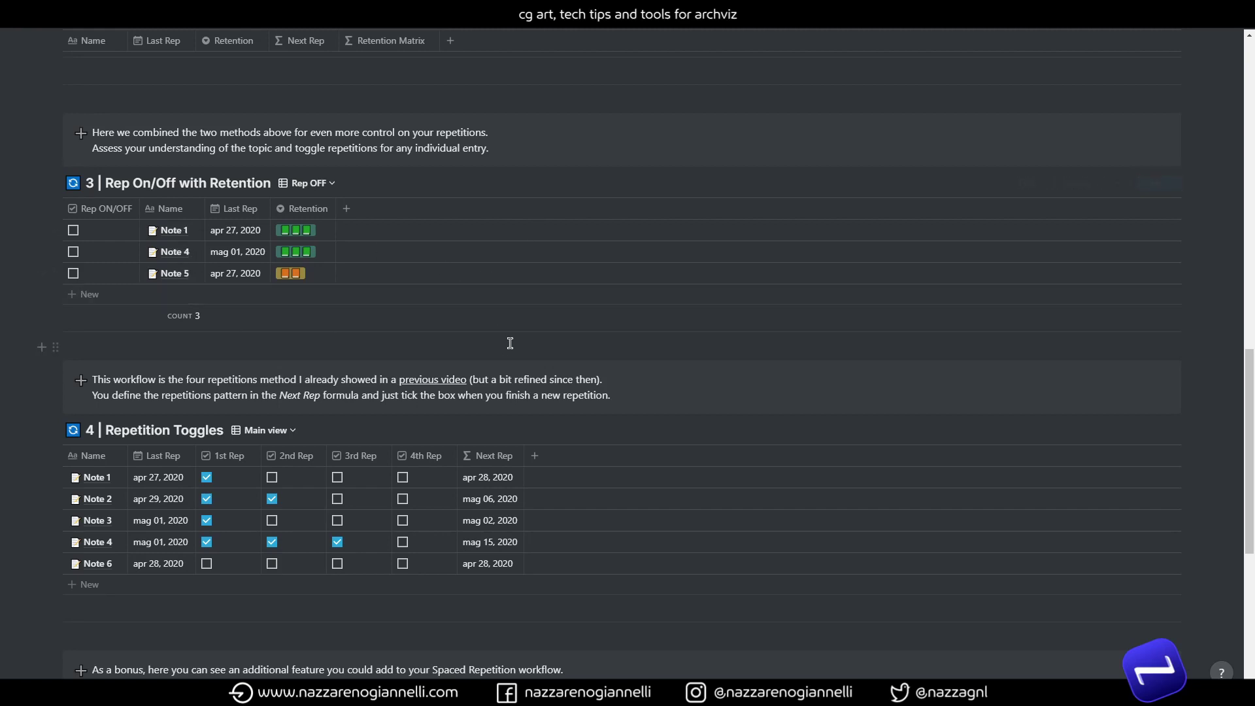
click(295, 182)
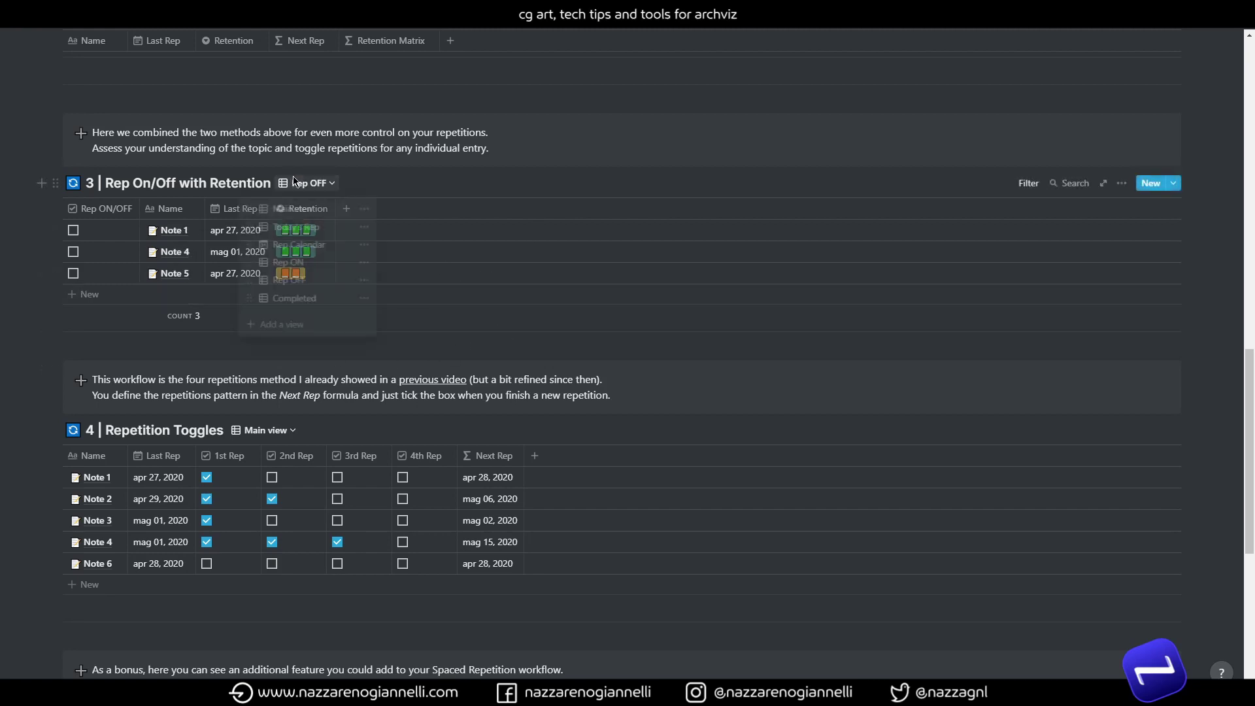
click(294, 301)
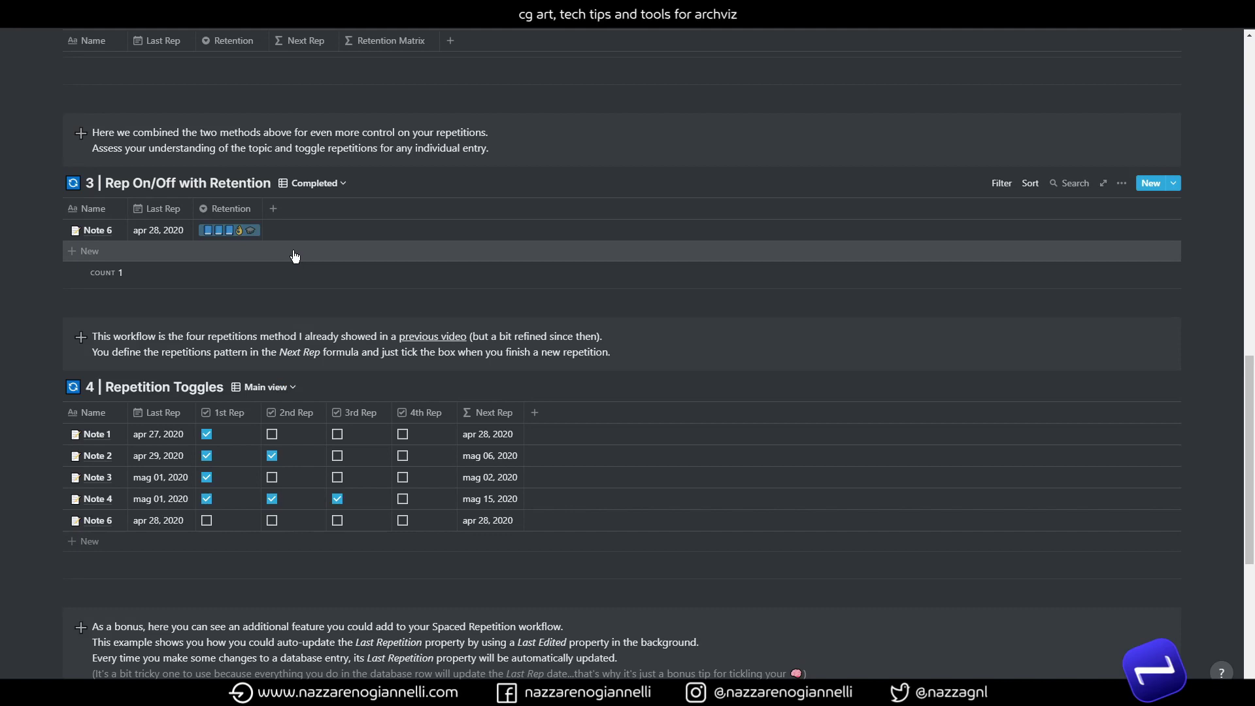
click(308, 183)
click(296, 211)
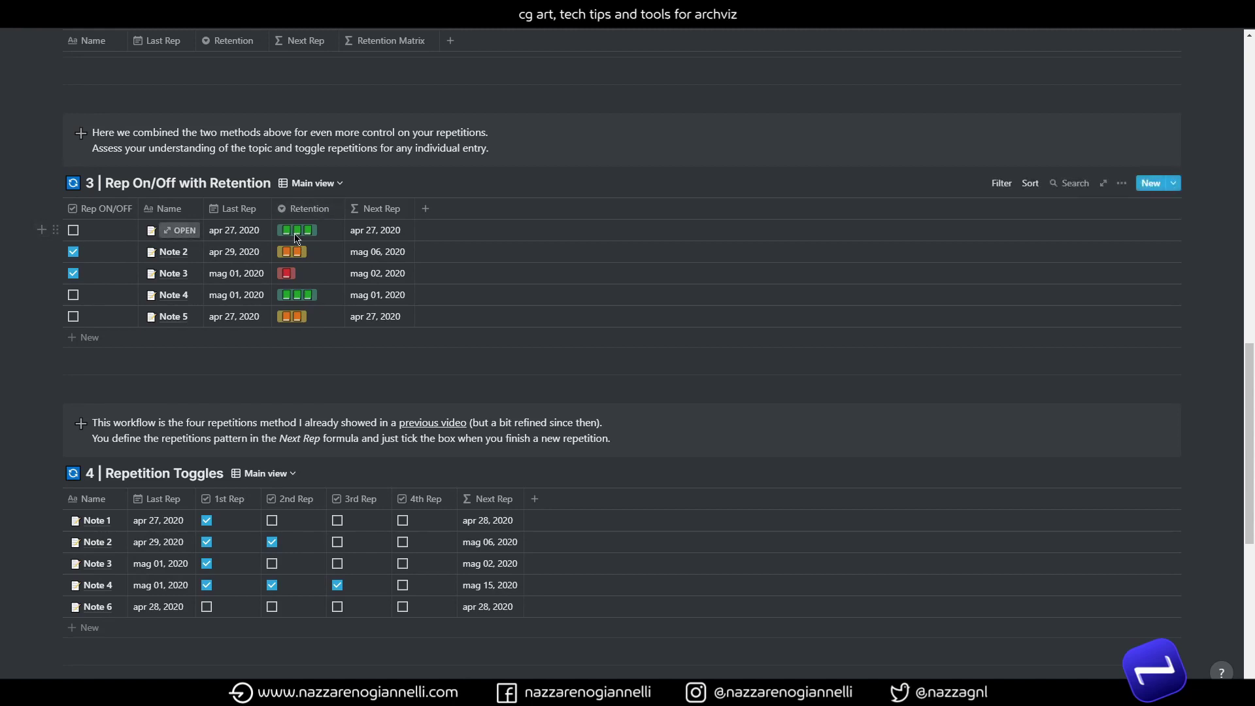
click(311, 230)
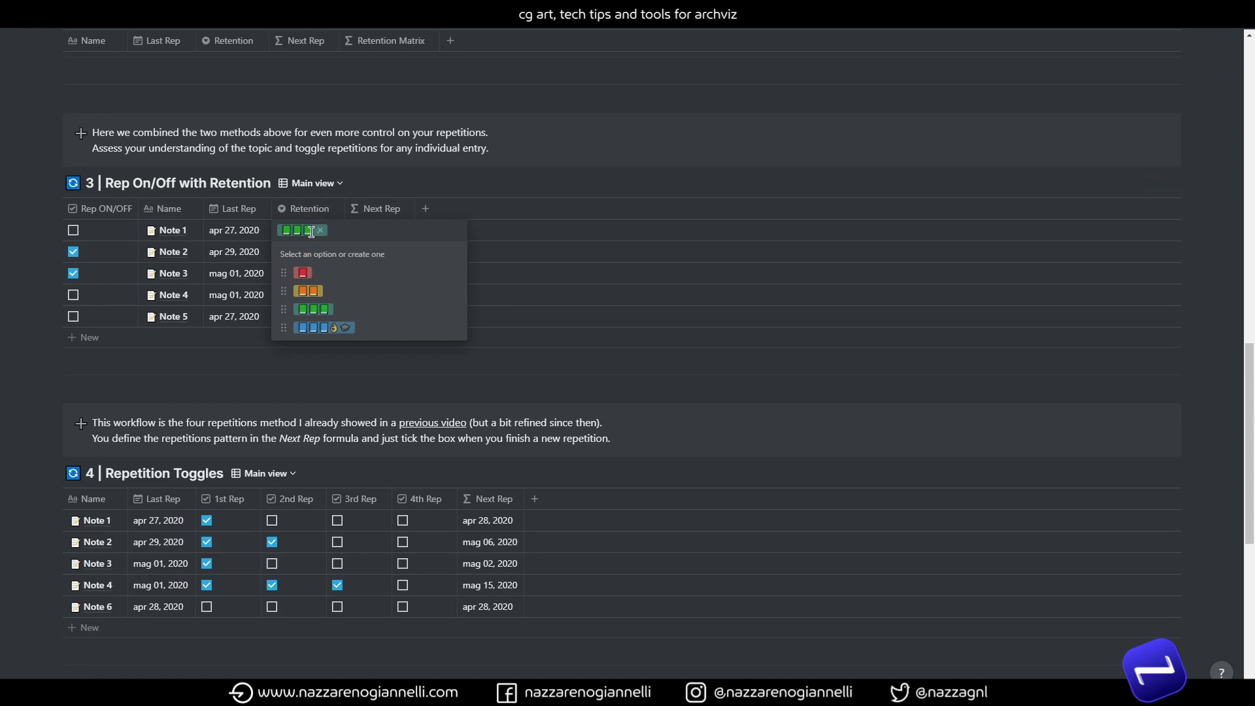
click(322, 327)
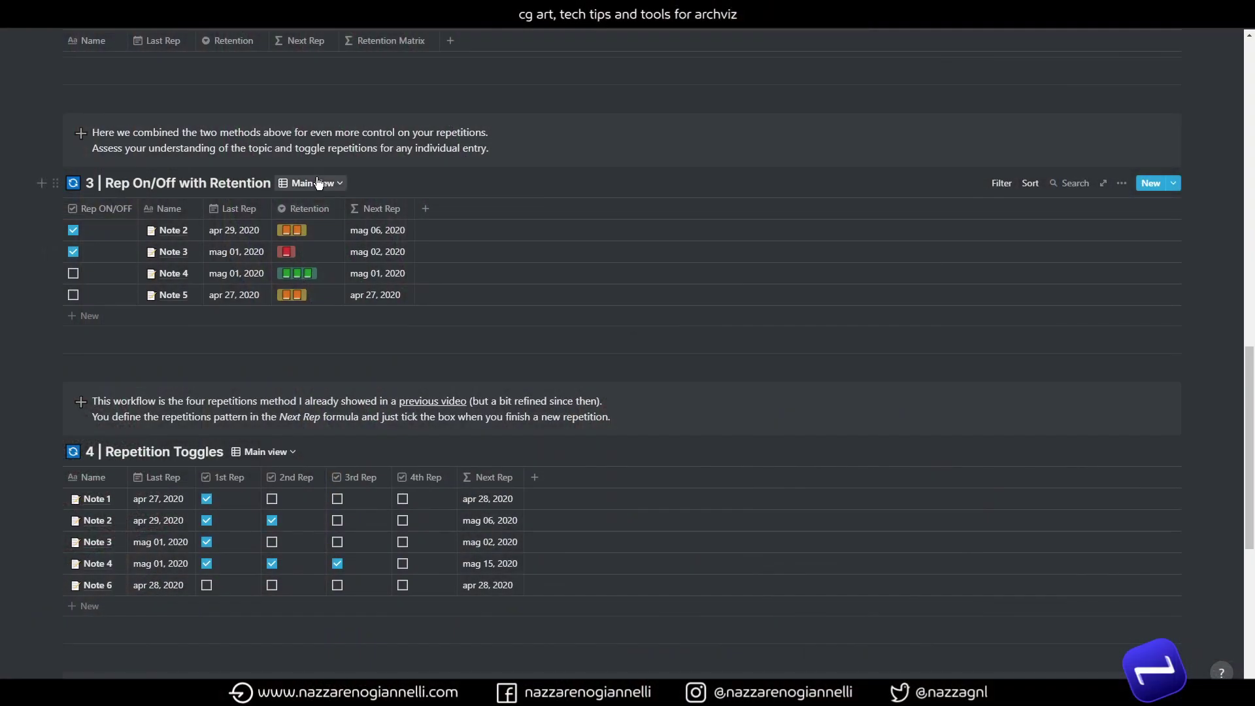
click(319, 183)
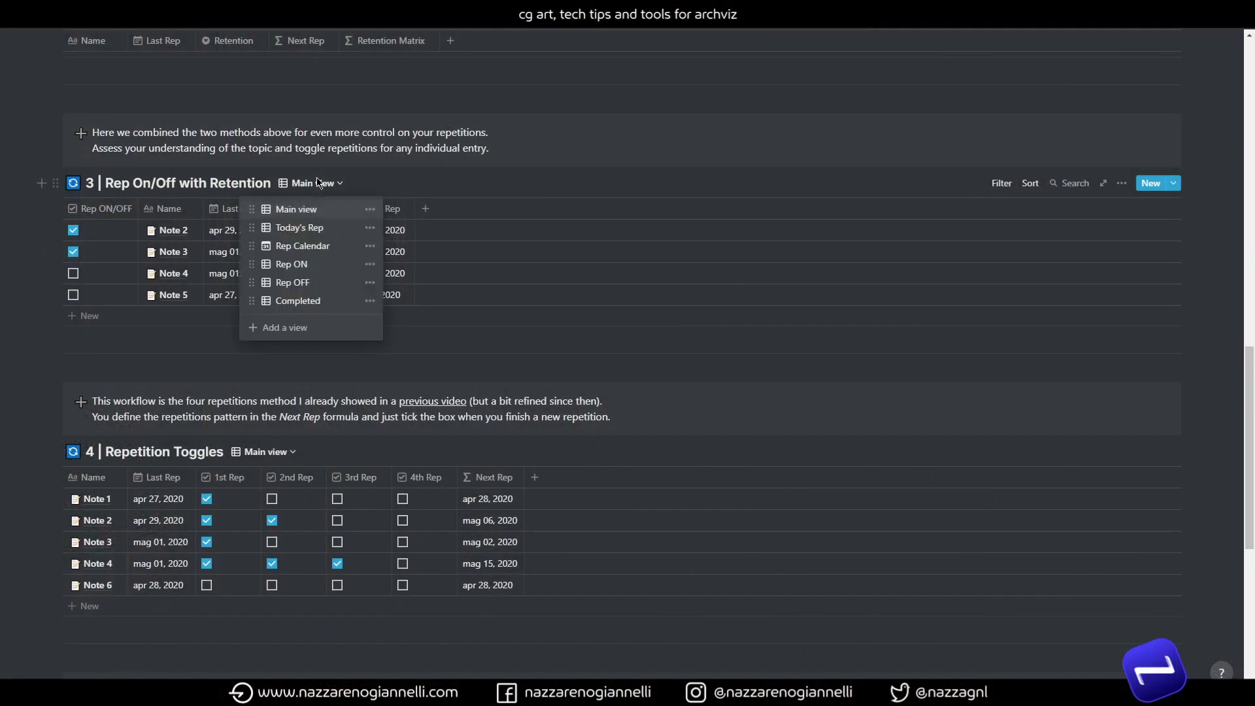
click(304, 302)
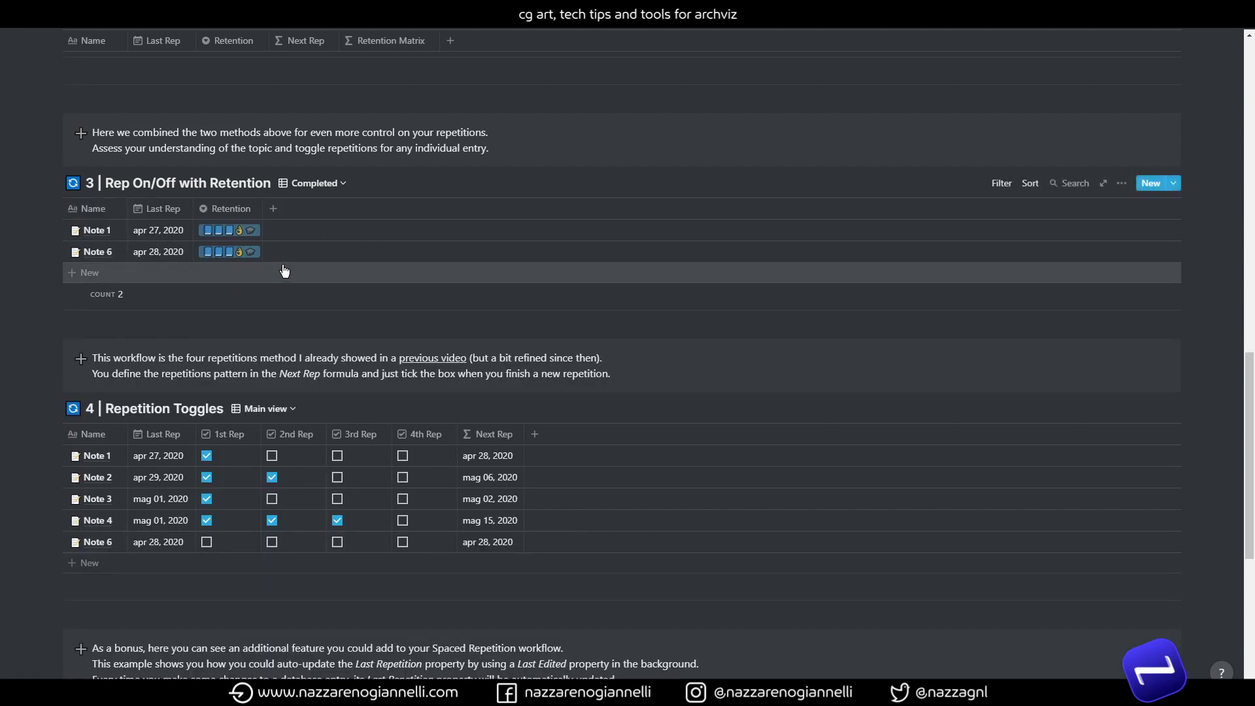
Show the hidden Start date property in the Repetition Toggles table.
scroll(285, 270, down, 4)
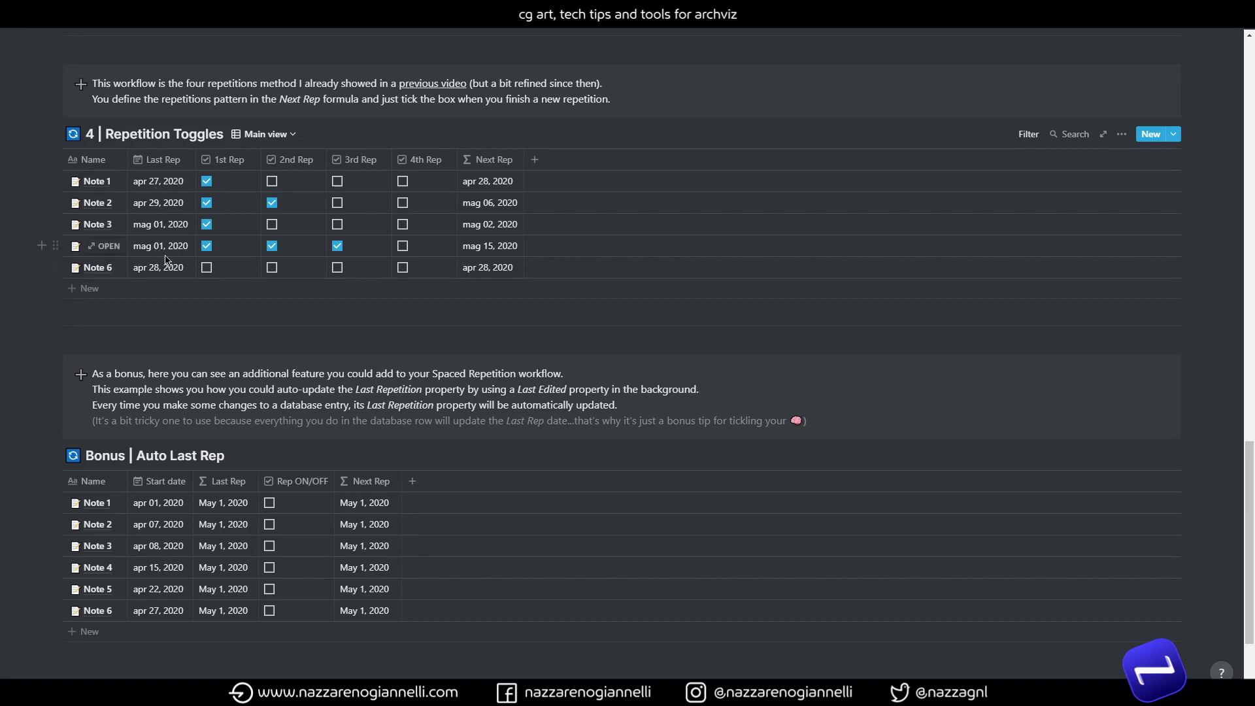
click(1122, 134)
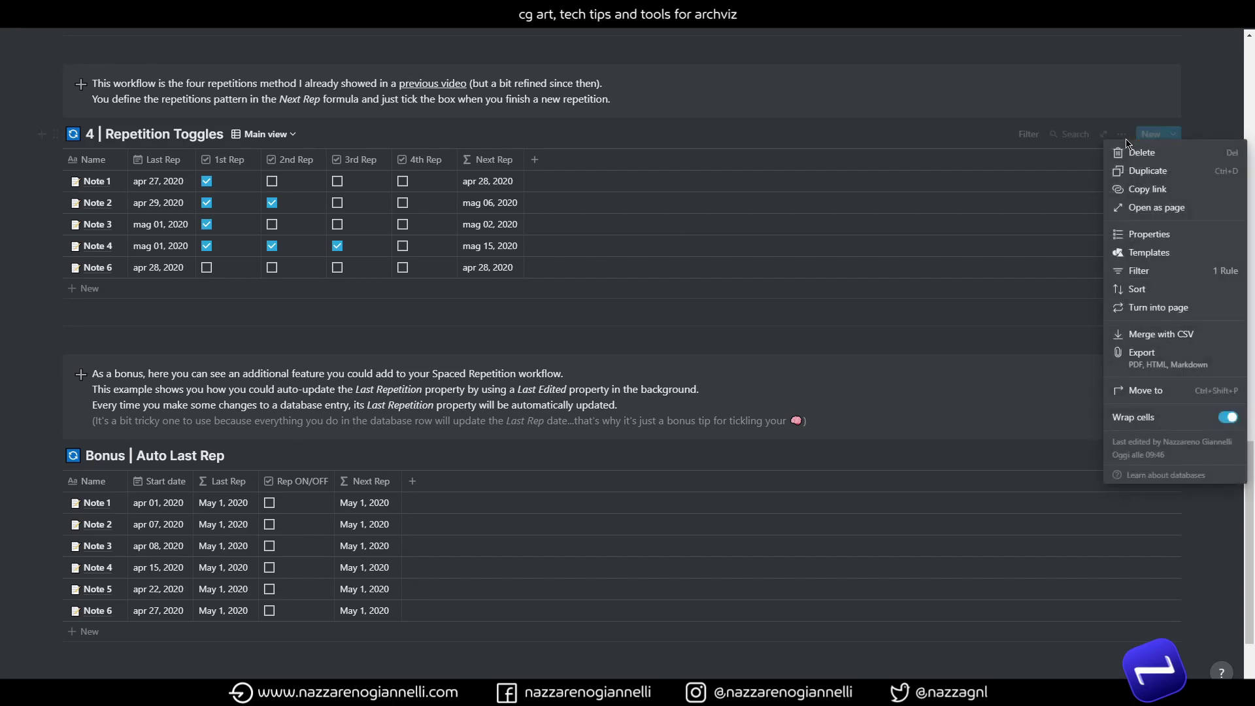
click(1131, 243)
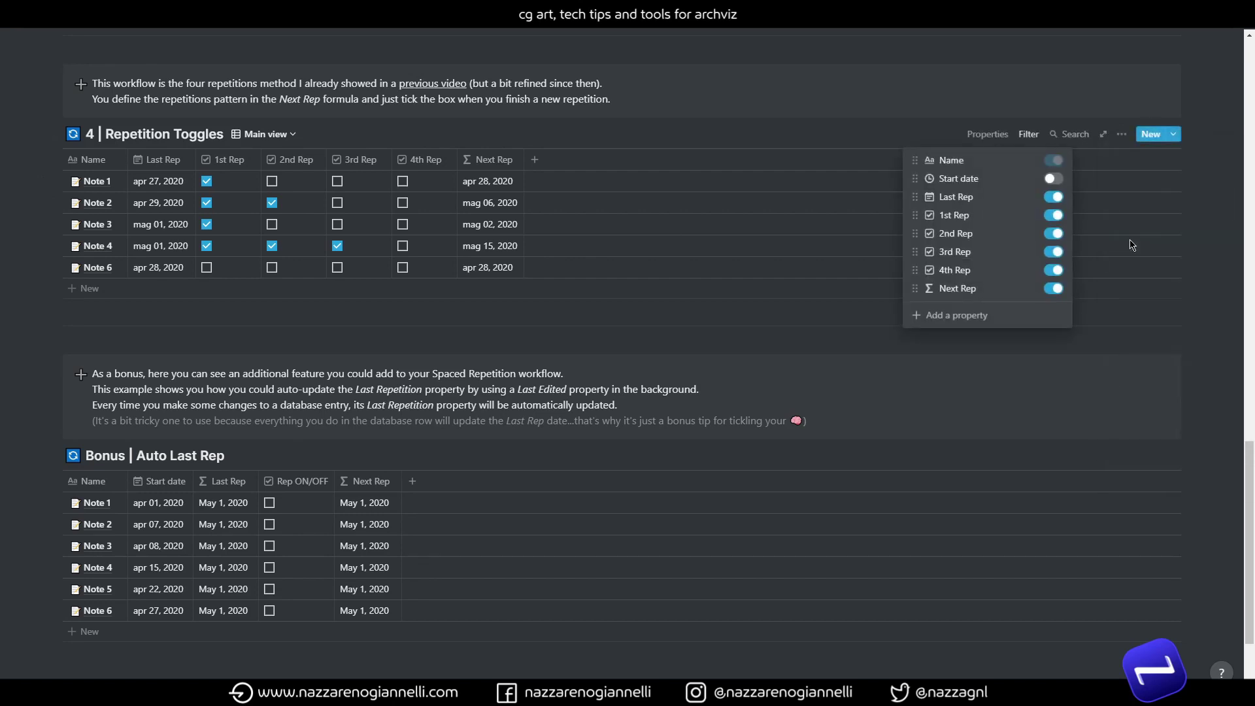
click(1051, 179)
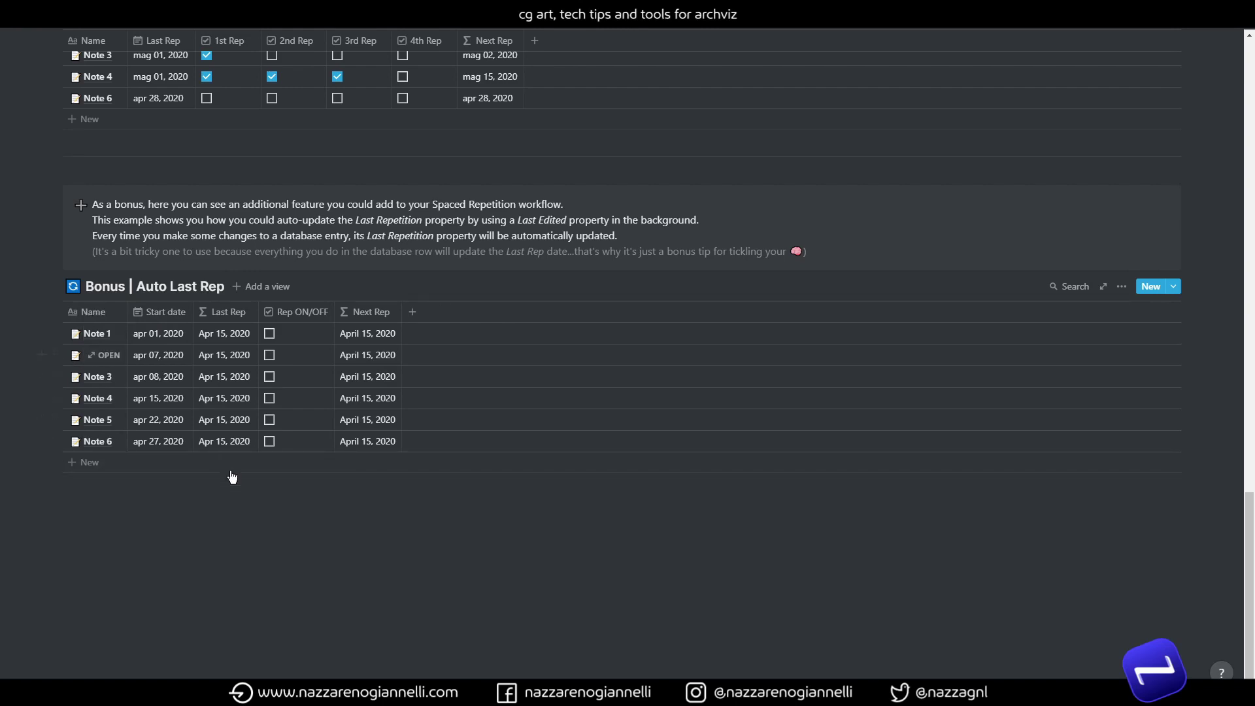
Add and delete an empty block in Note 1's page so its dates update to May 2, 2020.
click(98, 334)
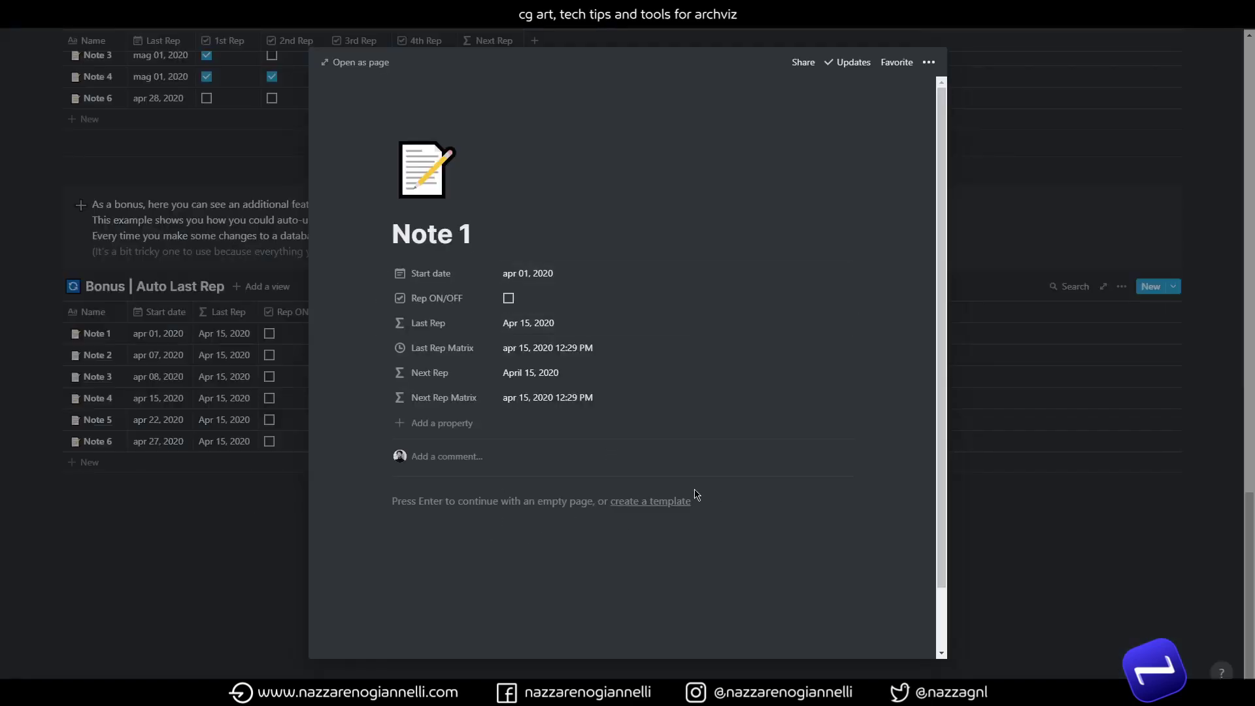
click(424, 503)
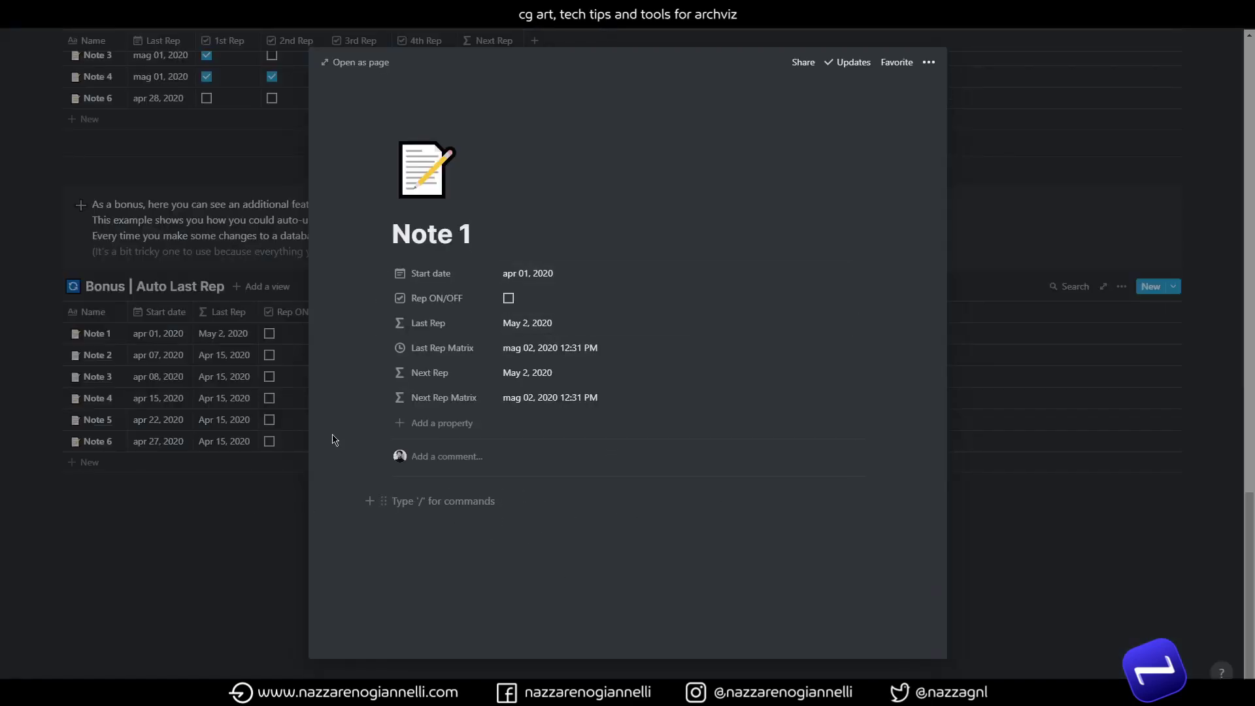
click(384, 501)
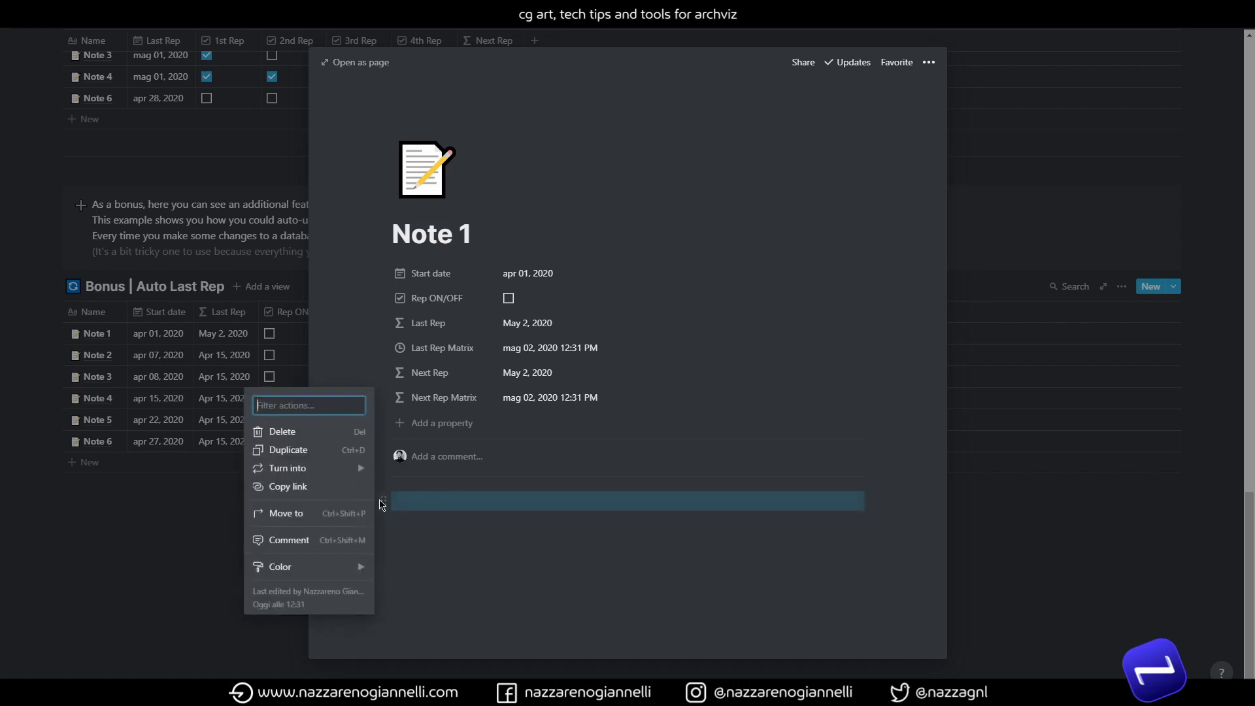
click(285, 430)
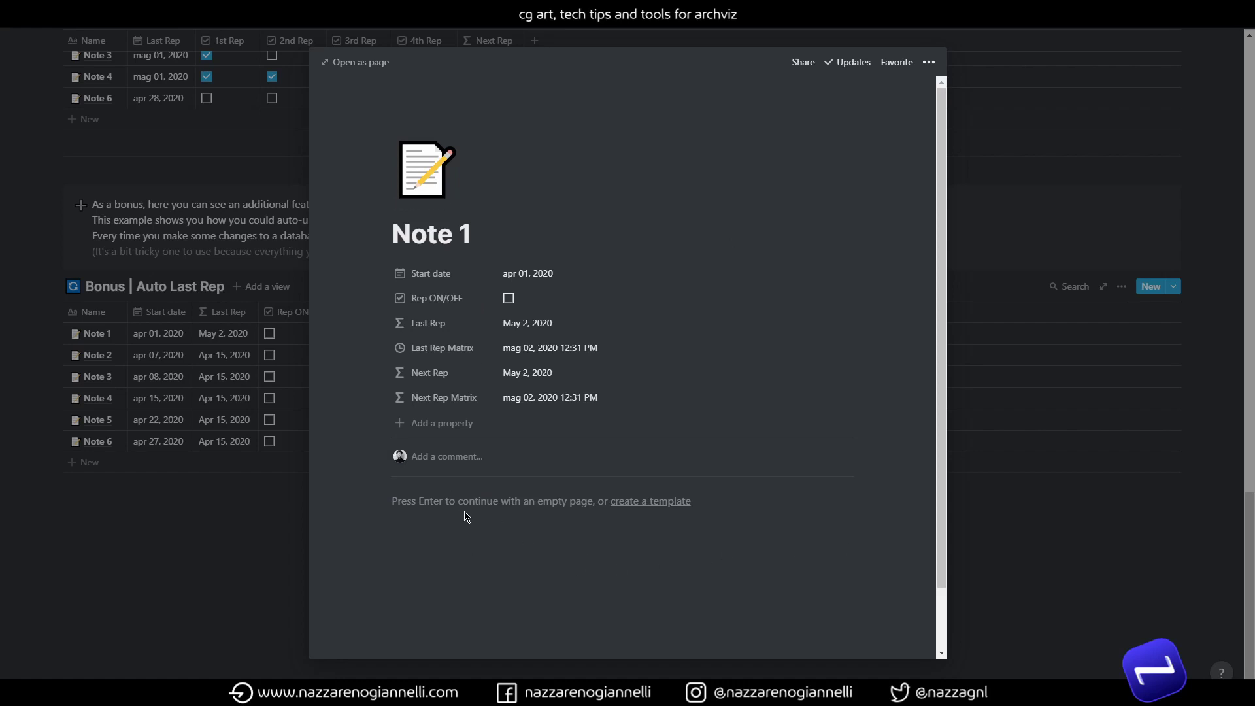
click(144, 590)
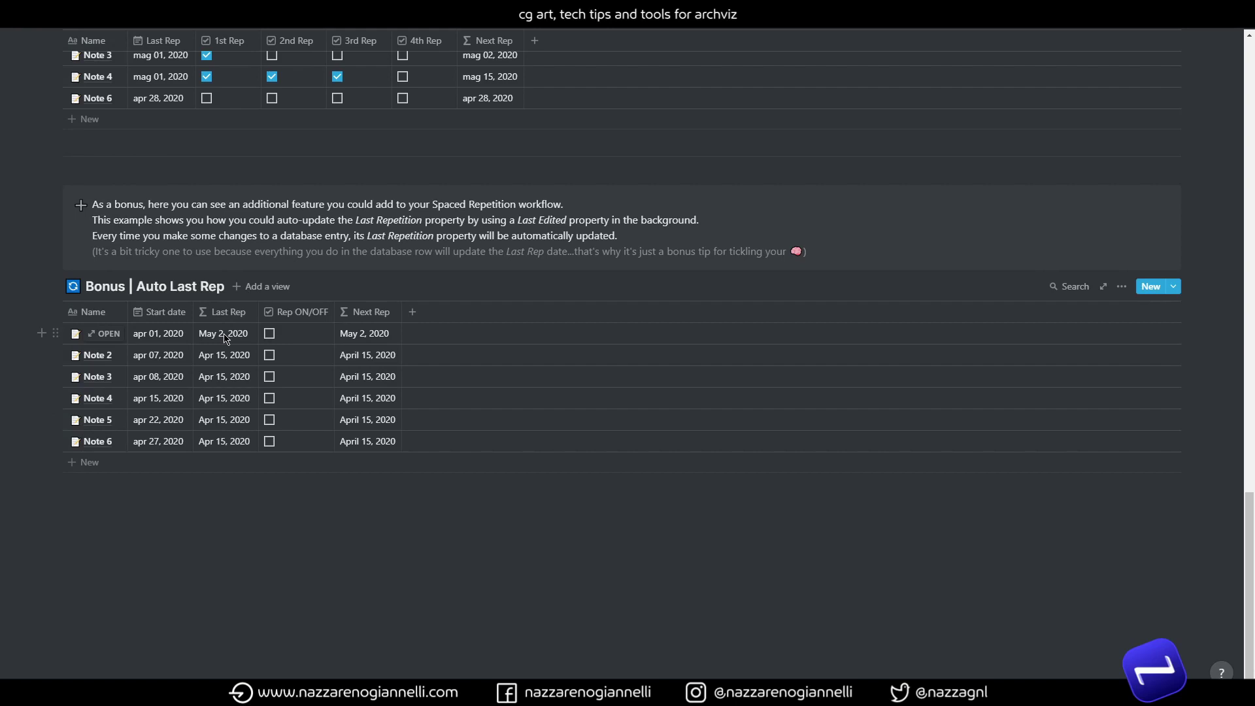
Mark Note 2's repetition done and inspect Note 1's Last Rep formula.
click(270, 356)
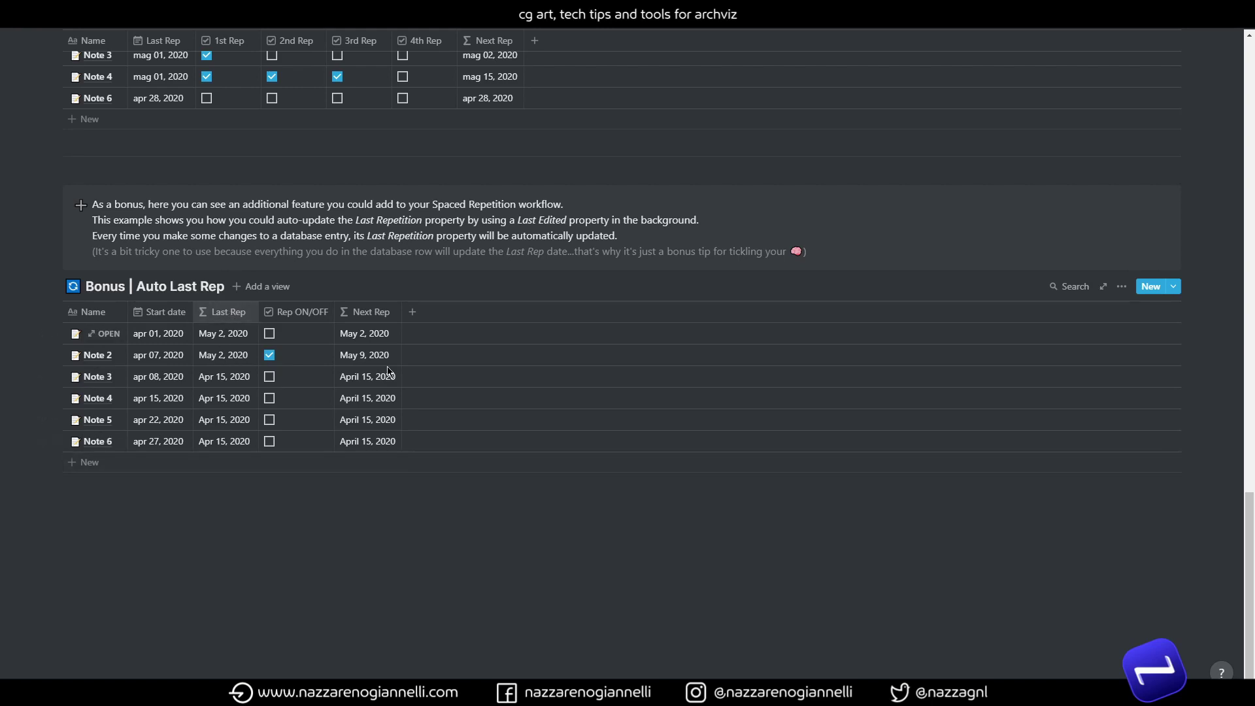
click(219, 334)
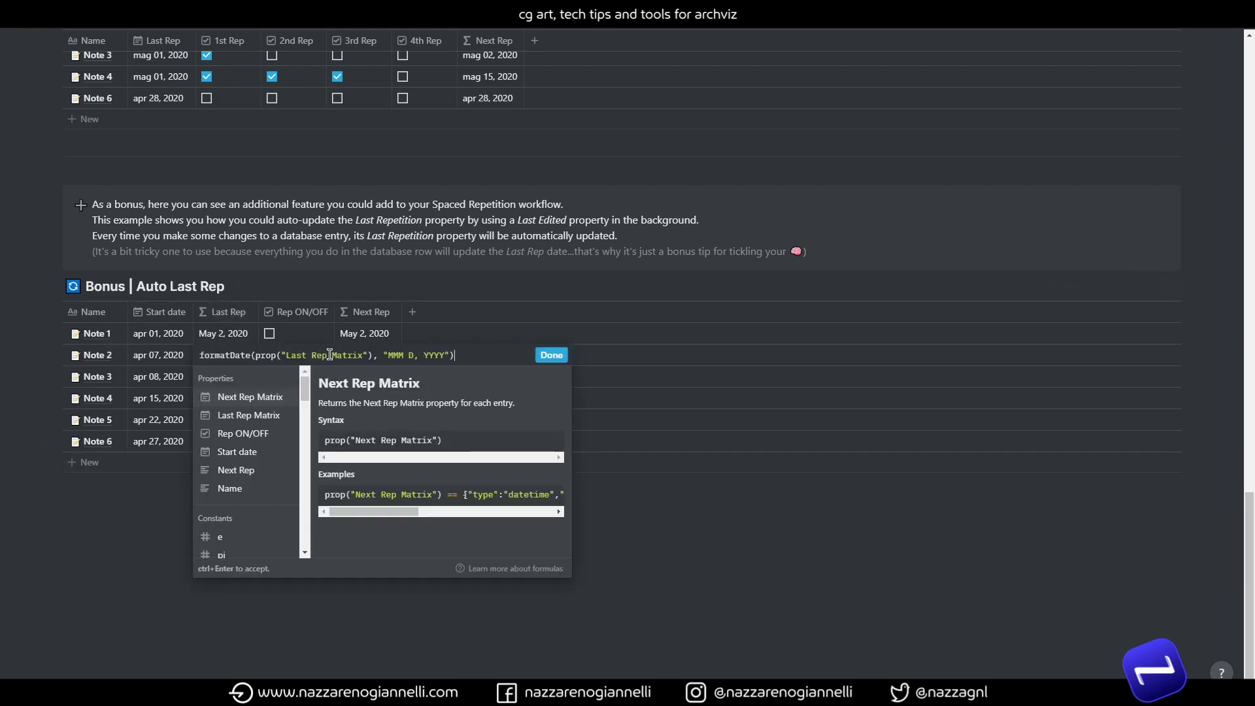
click(687, 431)
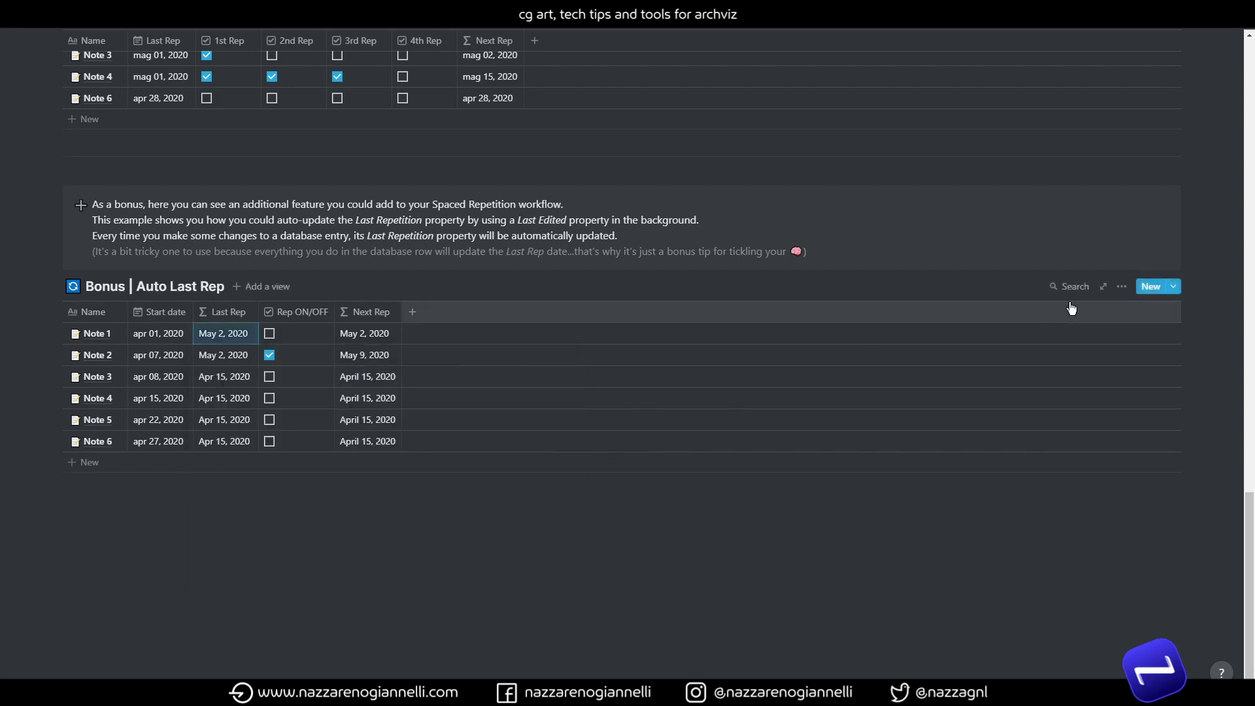
Show the hidden Last Rep Matrix and Next Rep Matrix properties in the Bonus table.
click(1121, 288)
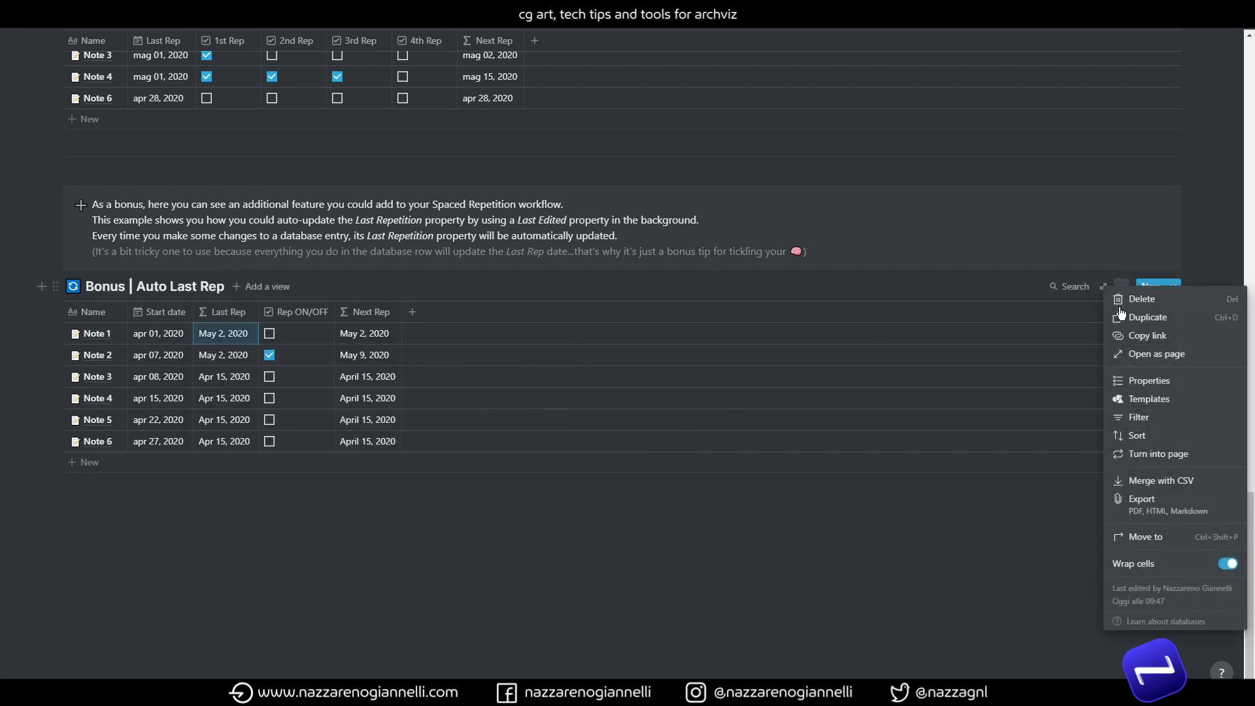
click(1145, 378)
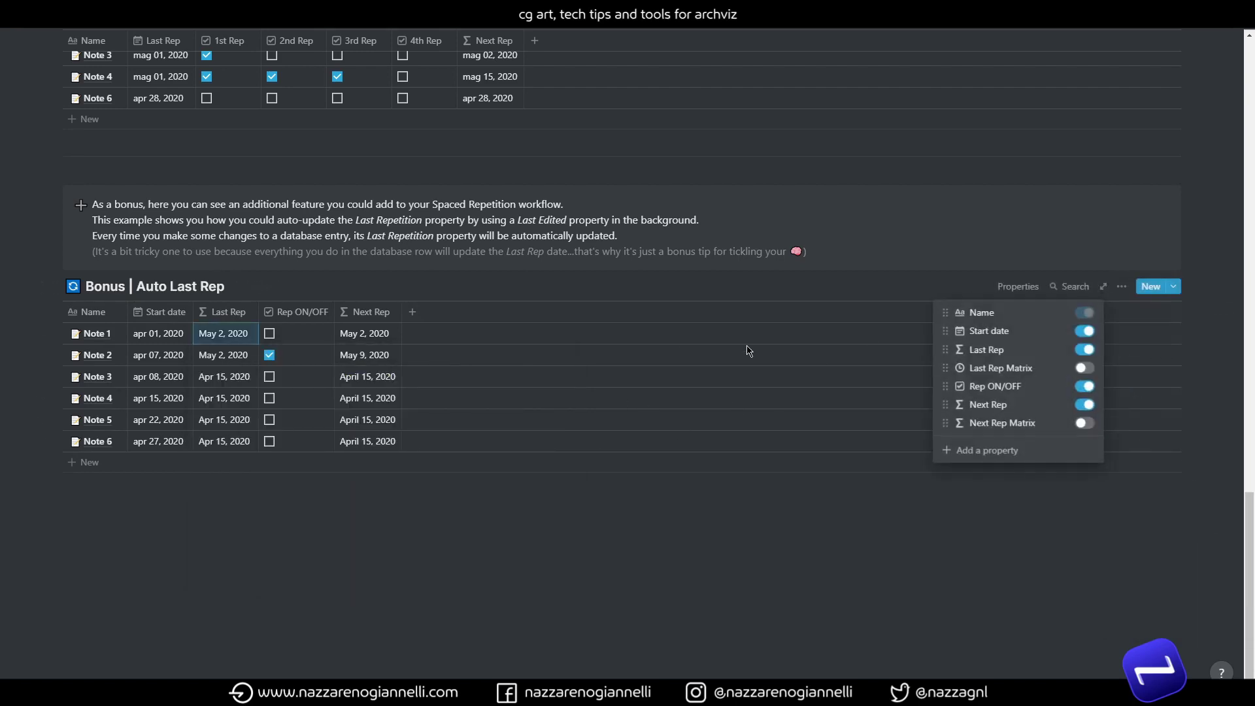
click(1083, 368)
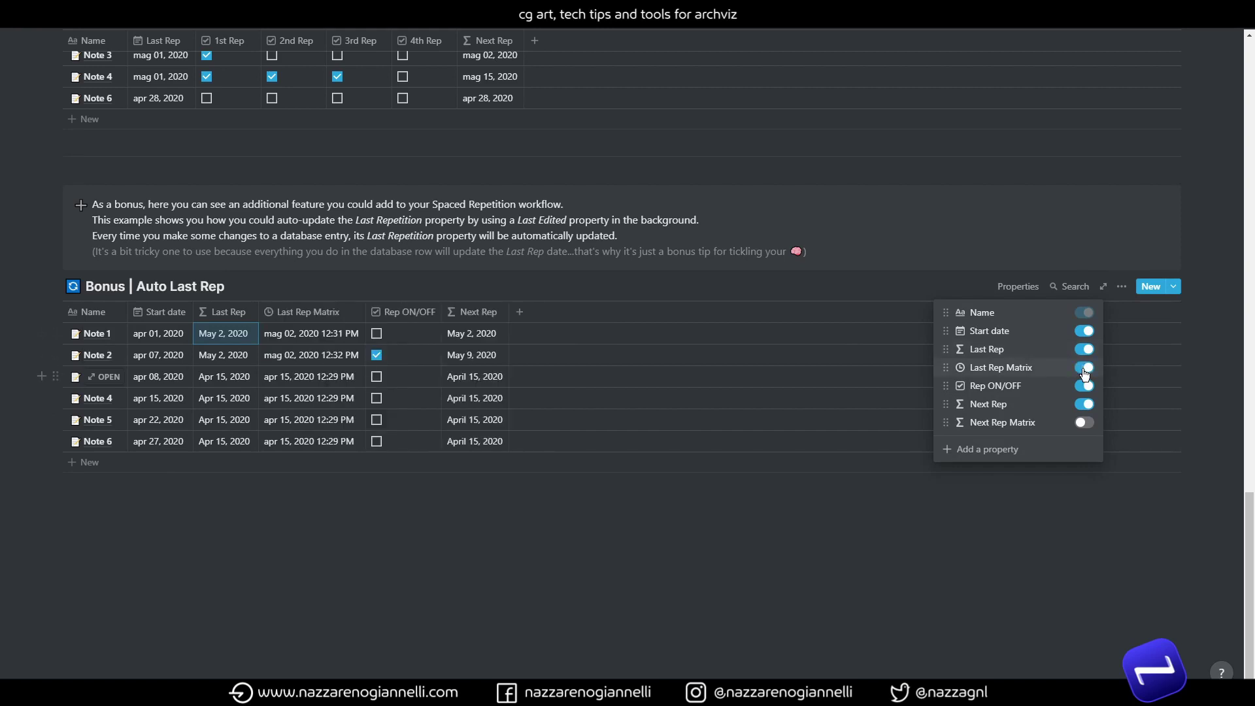
click(1083, 423)
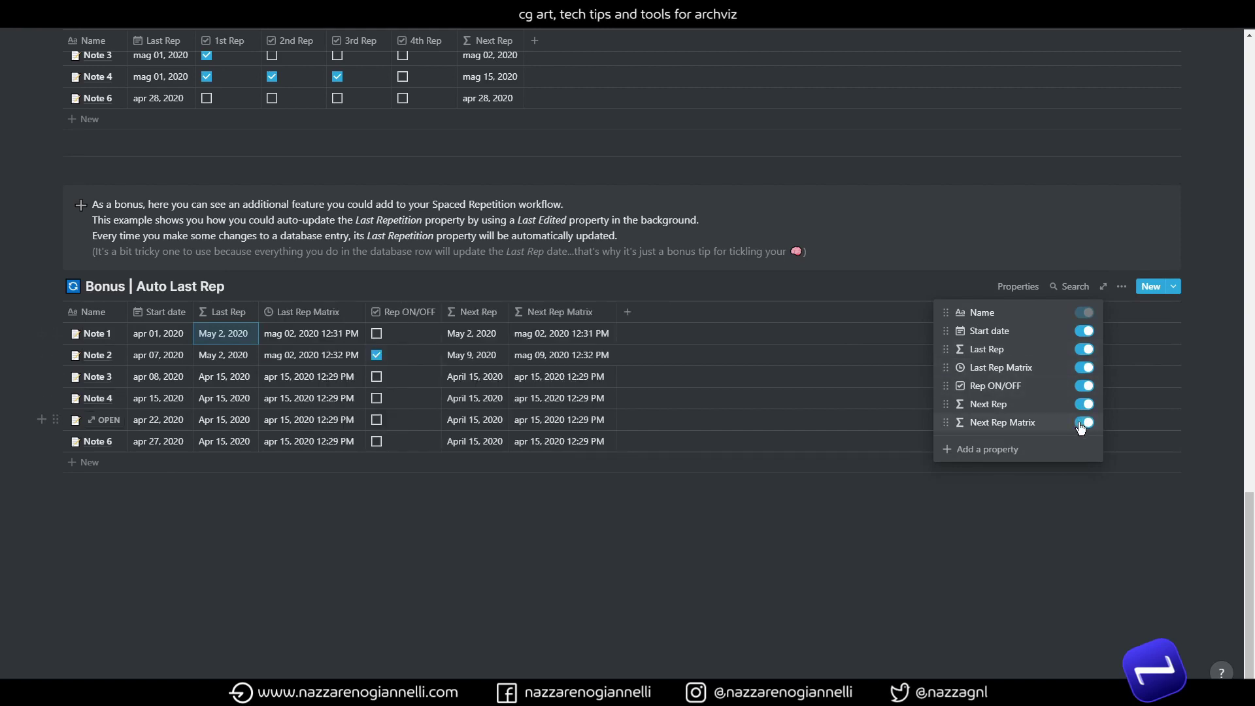
click(716, 540)
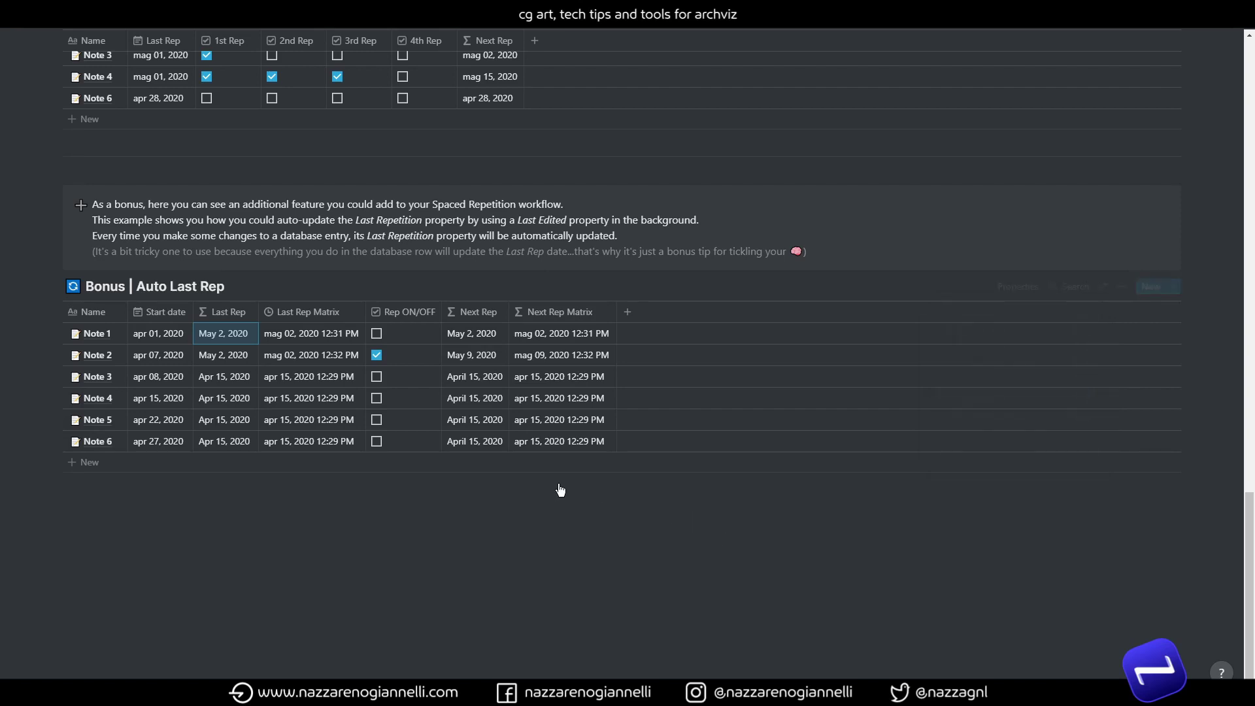
Check the Last Rep Matrix property type and review the Last Rep formula.
click(297, 317)
mouse_move(313, 386)
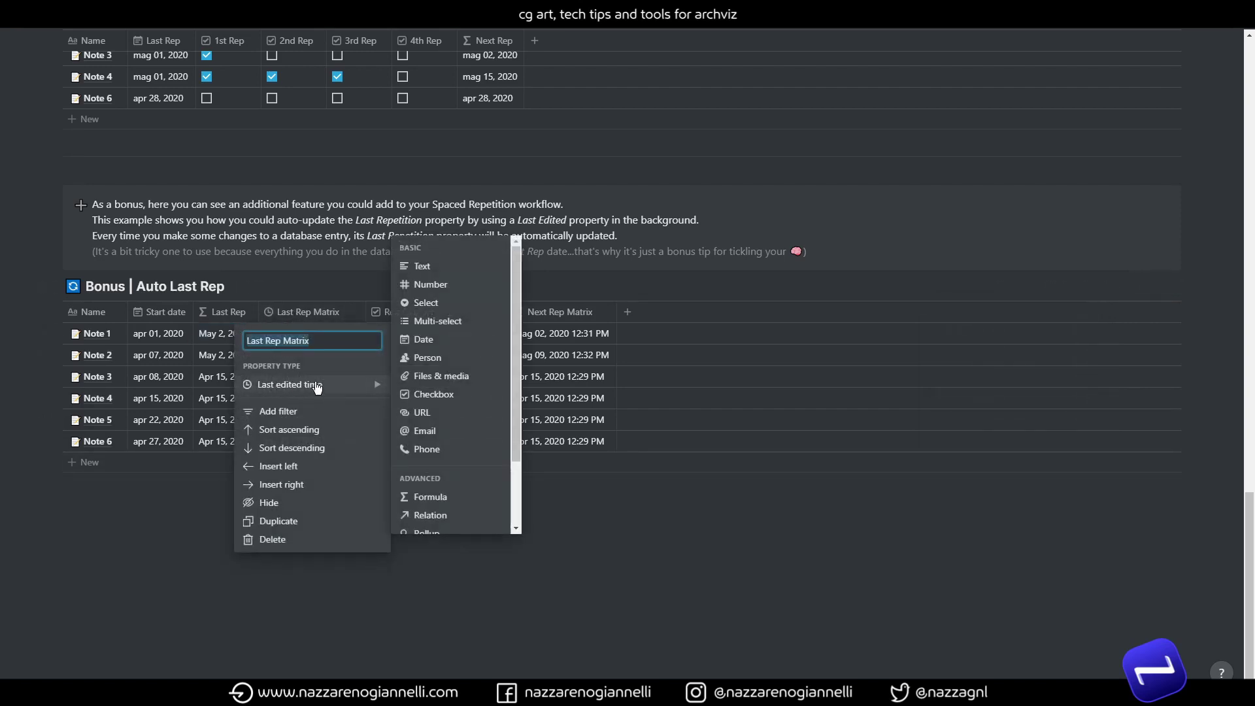
click(314, 307)
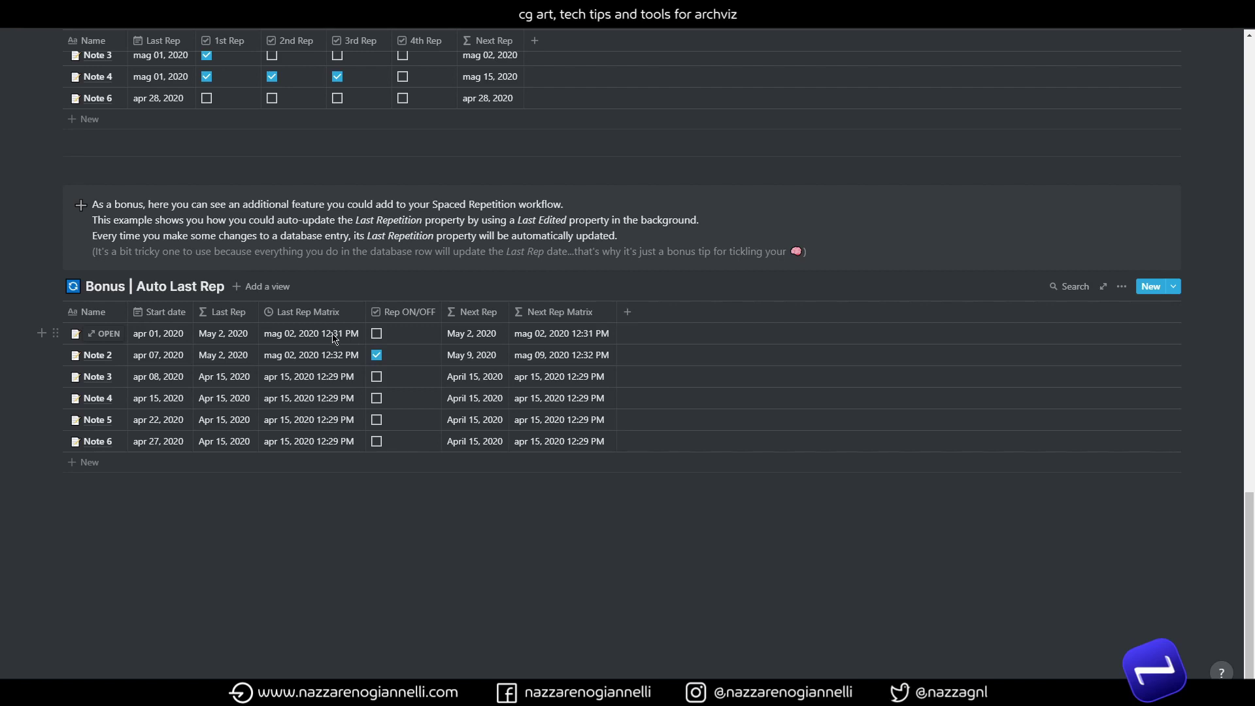
click(231, 338)
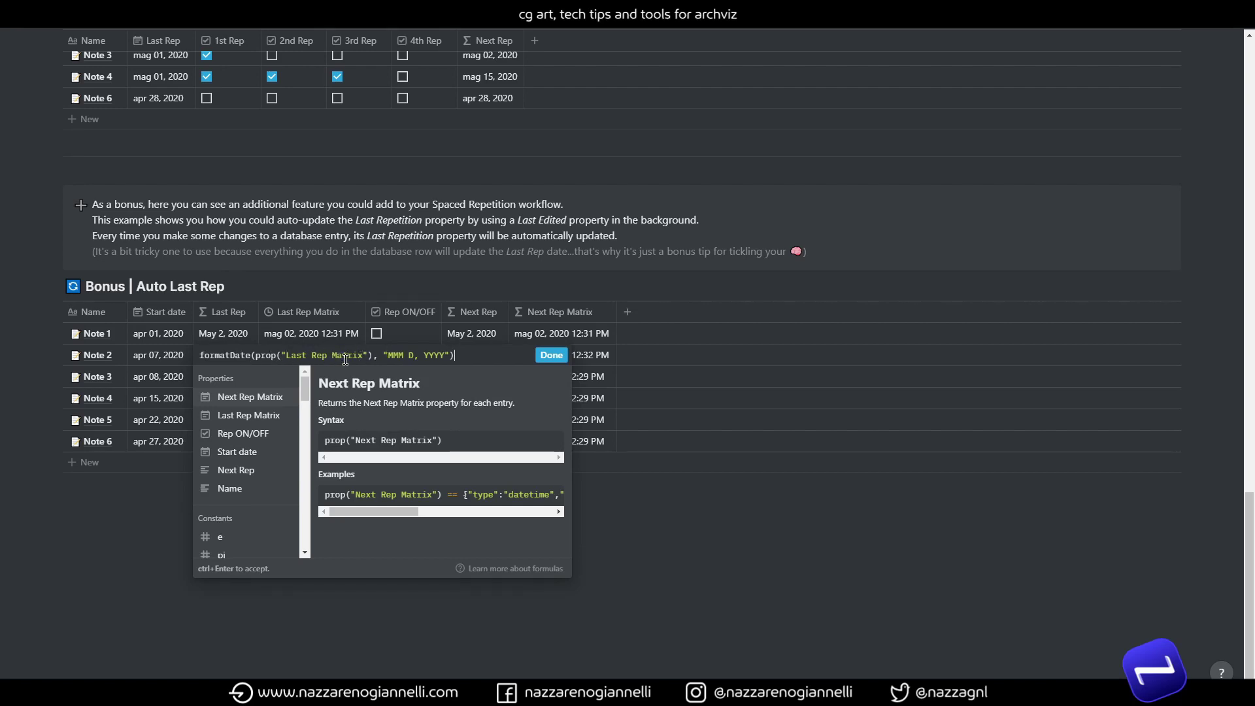
click(552, 357)
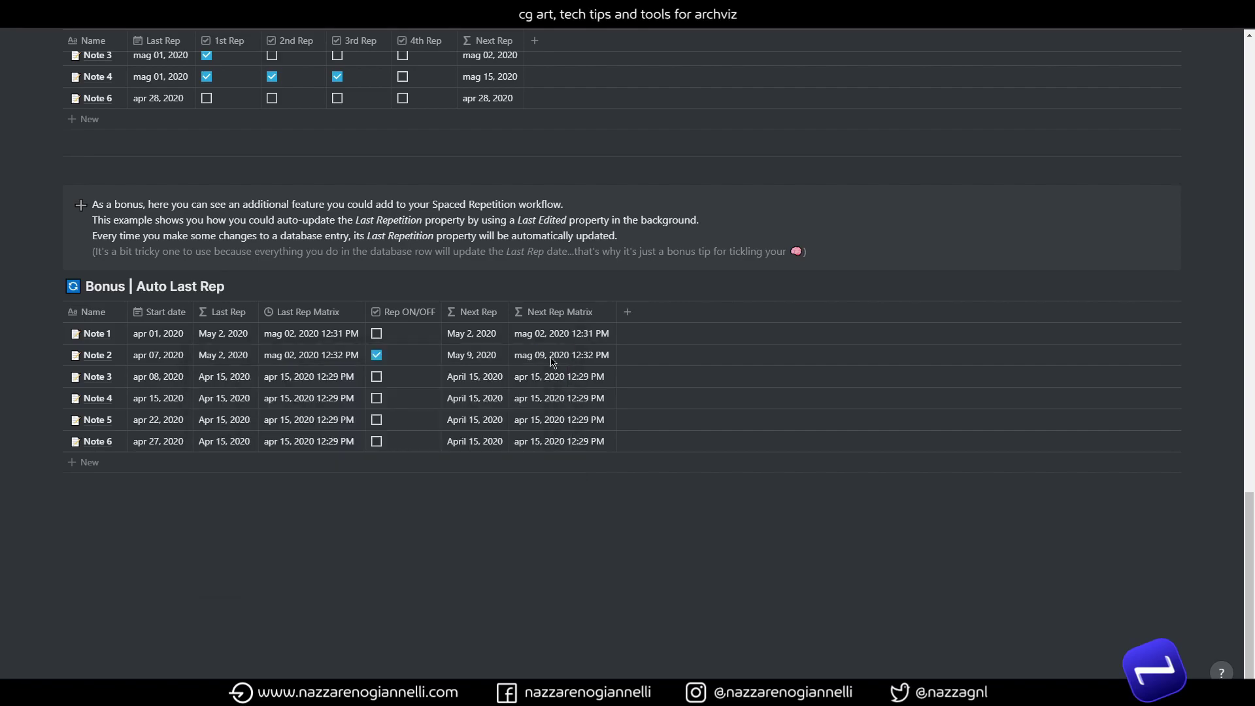